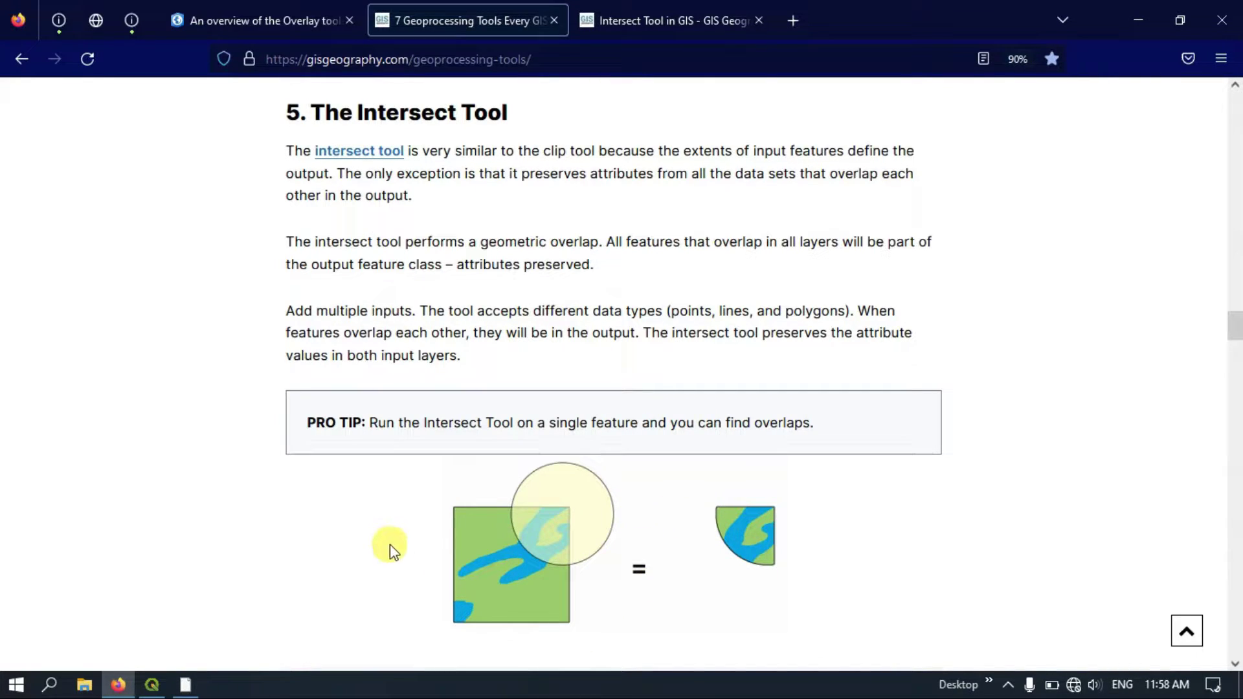
# - Switch from the Firefox Intersect article to the QGIS project with the CRZ and LULC layers
pyautogui.click(154, 685)
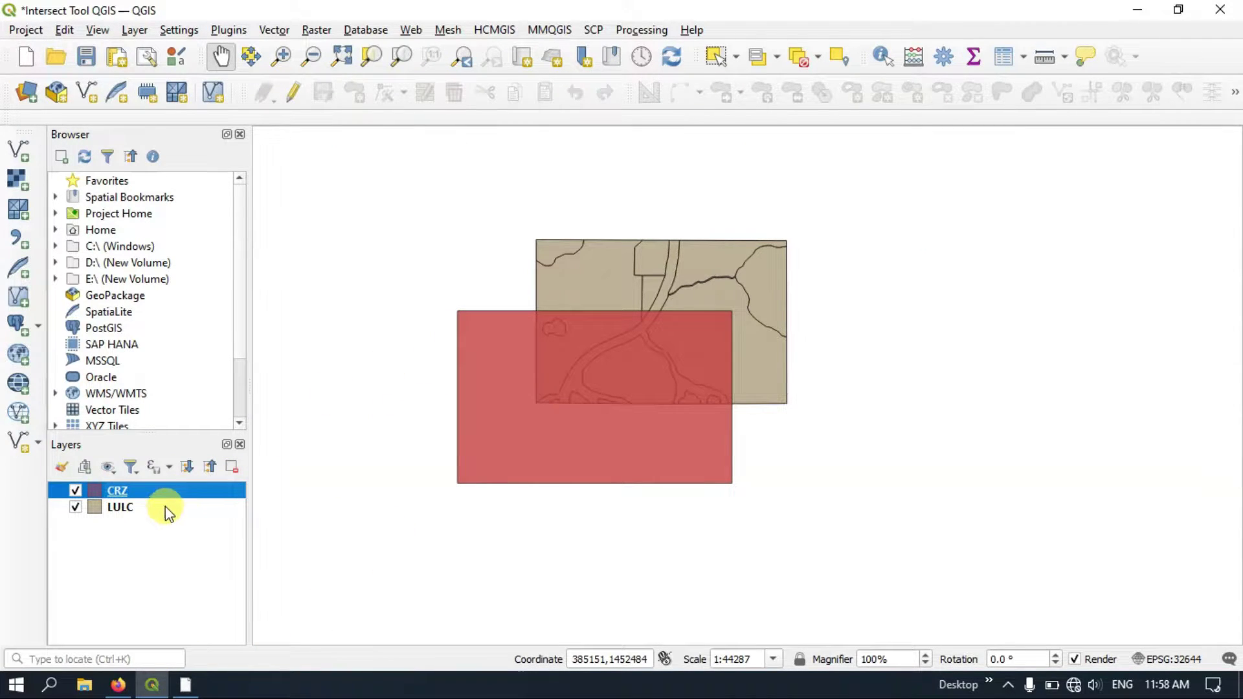
pyautogui.click(134, 507)
pyautogui.click(134, 490)
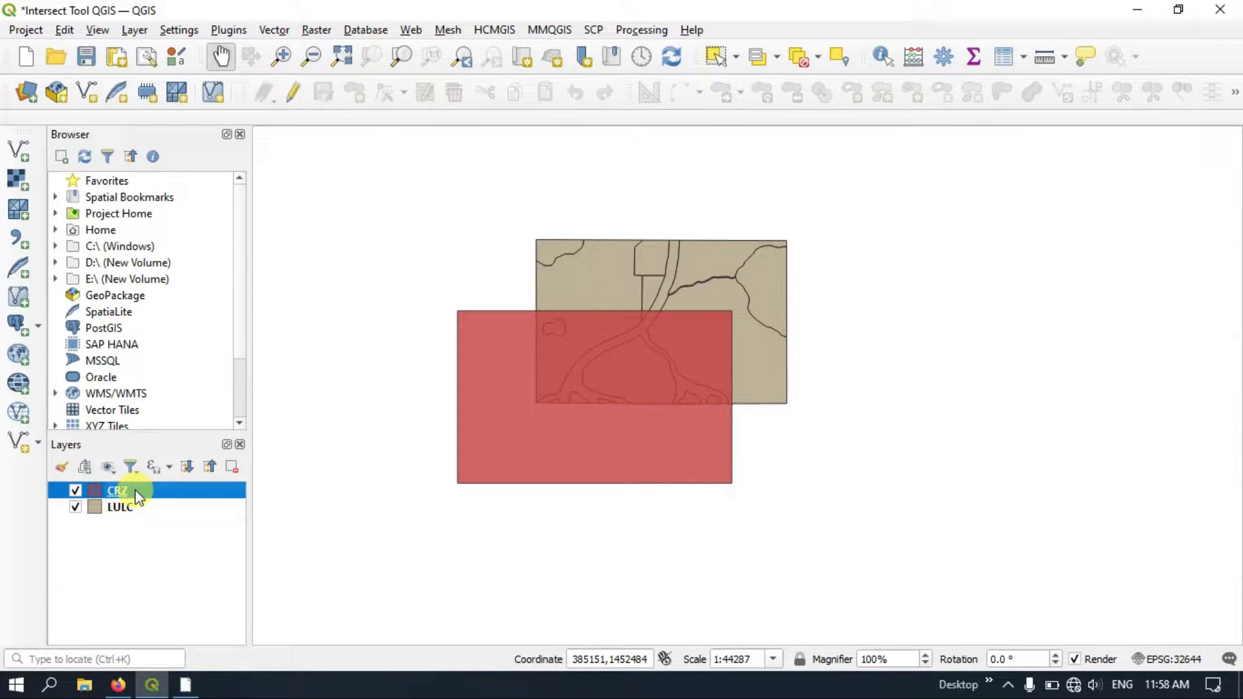
pyautogui.click(118, 510)
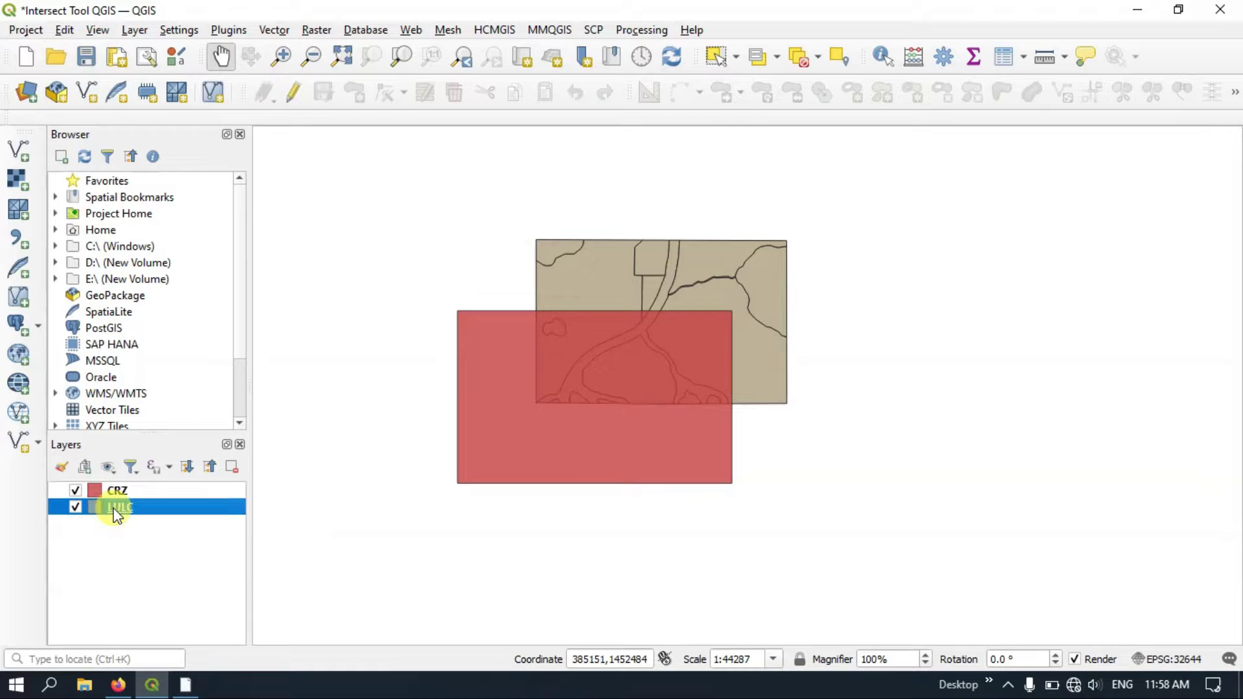
pyautogui.click(75, 490)
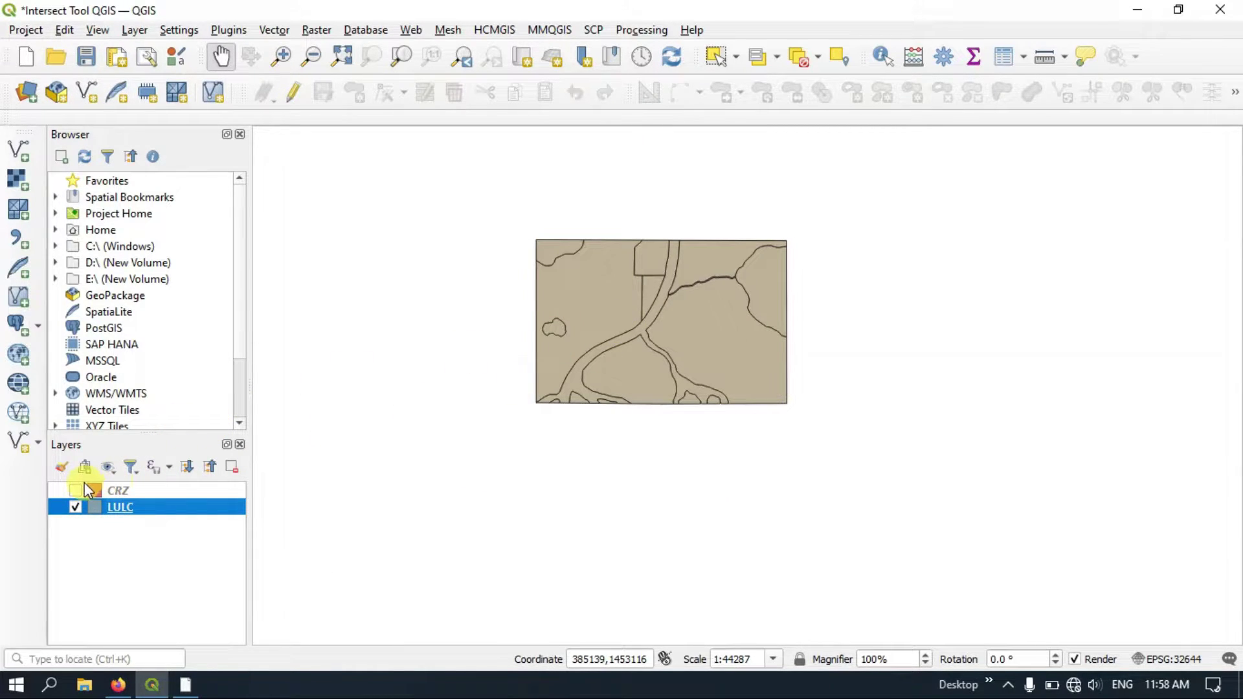
pyautogui.click(76, 490)
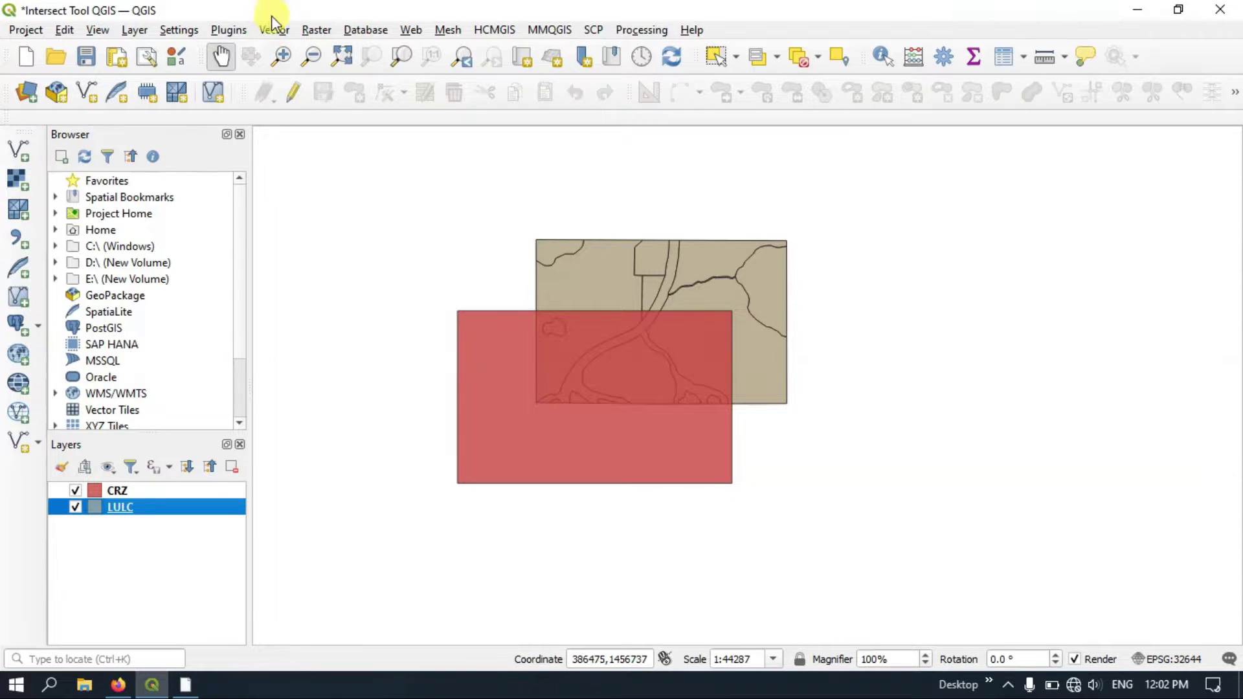
# - Open Vector > Geoprocessing Tools > Intersection with LULC as input and CRZ as overlay layer
pyautogui.click(271, 28)
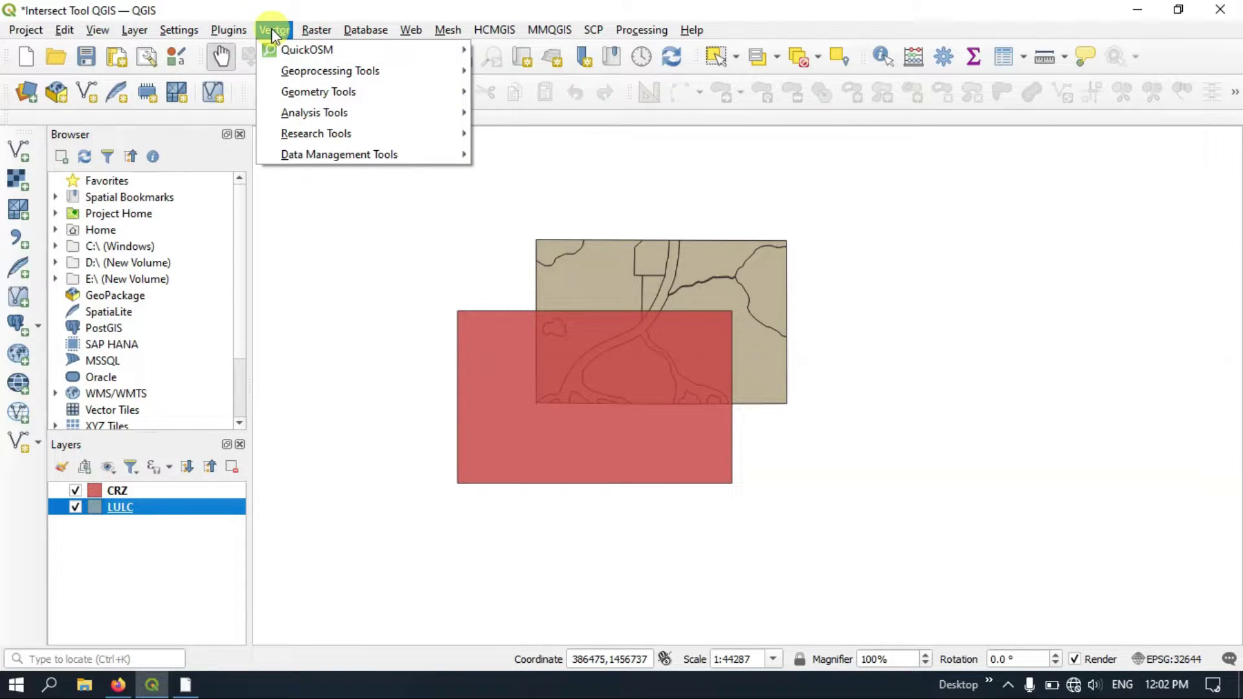
pyautogui.moveTo(288, 72)
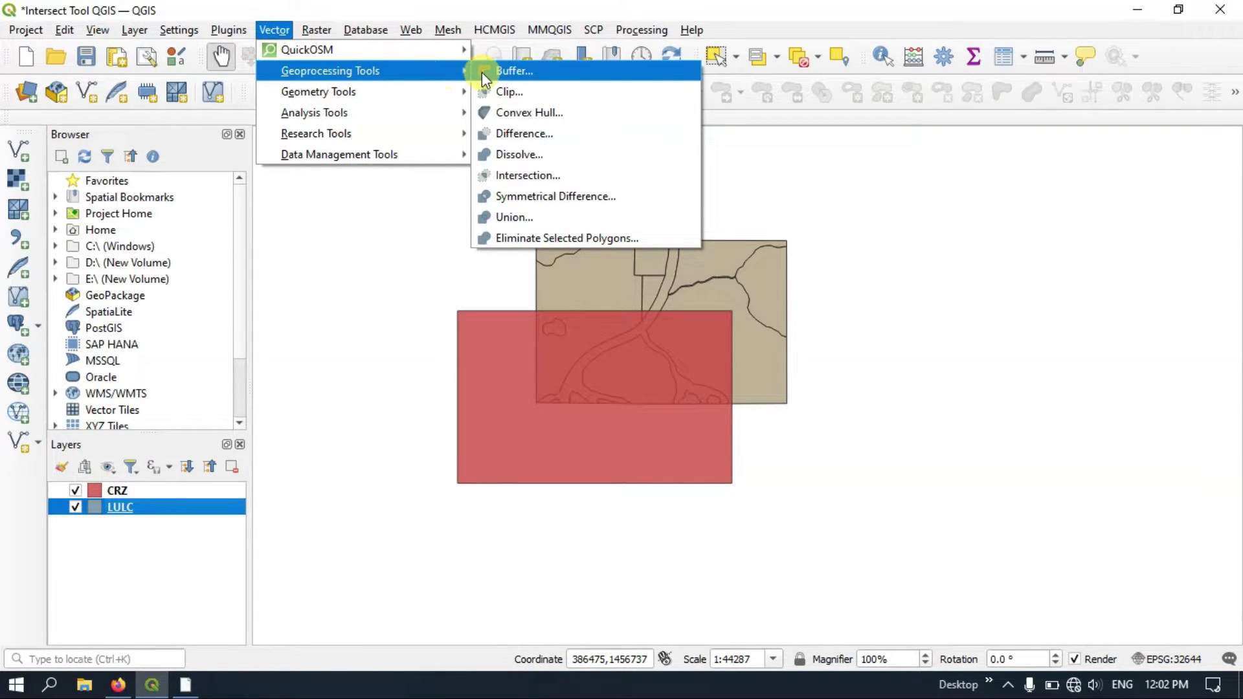
pyautogui.click(528, 176)
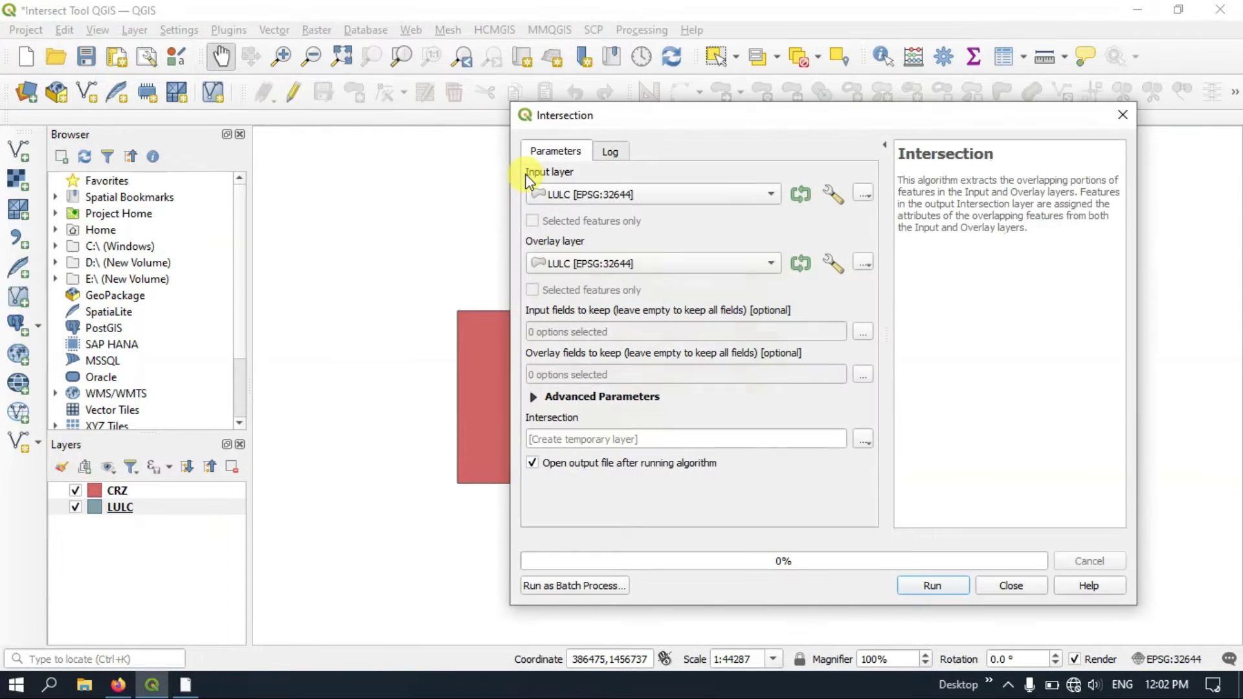
pyautogui.moveTo(648, 125); pyautogui.dragTo(749, 126)
pyautogui.click(707, 197)
pyautogui.click(704, 192)
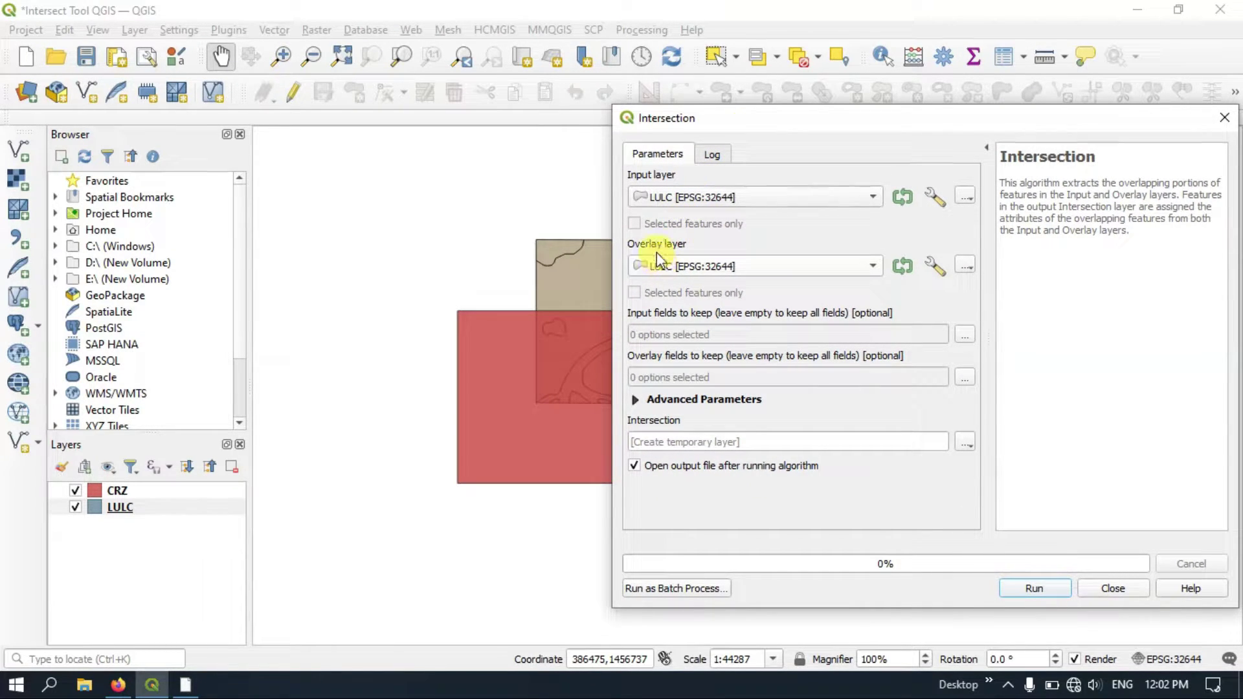
pyautogui.click(682, 259)
pyautogui.click(680, 251)
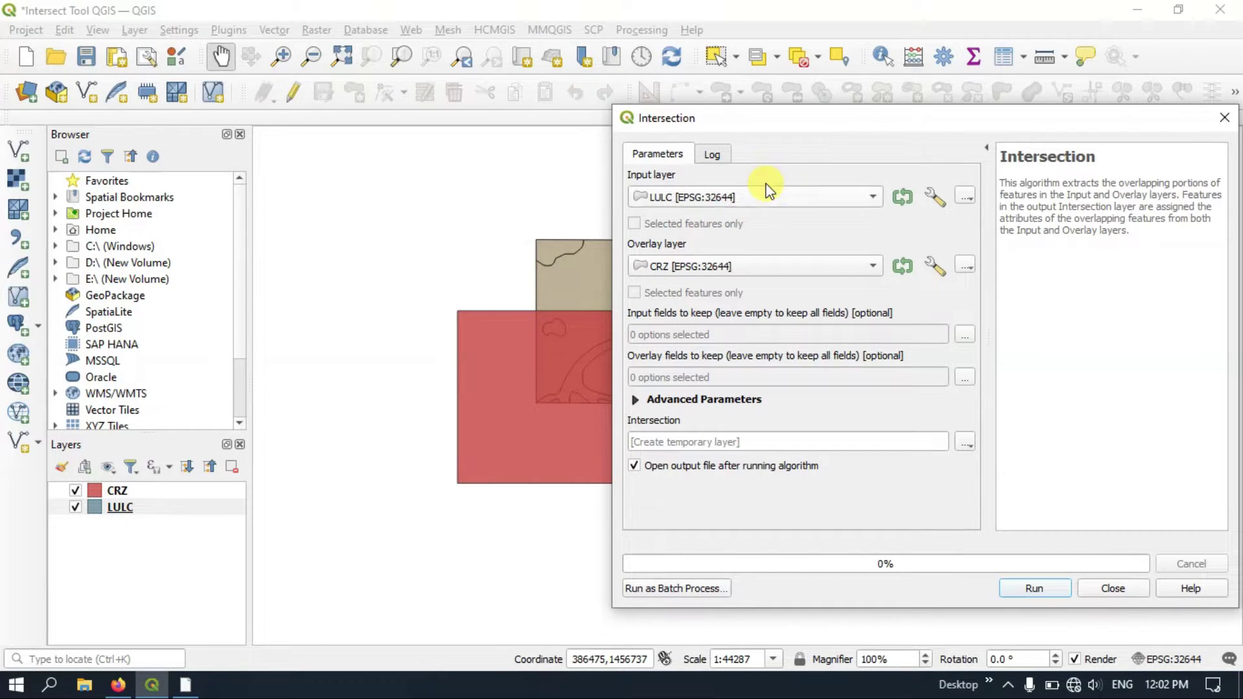
pyautogui.moveTo(822, 116); pyautogui.dragTo(800, 94)
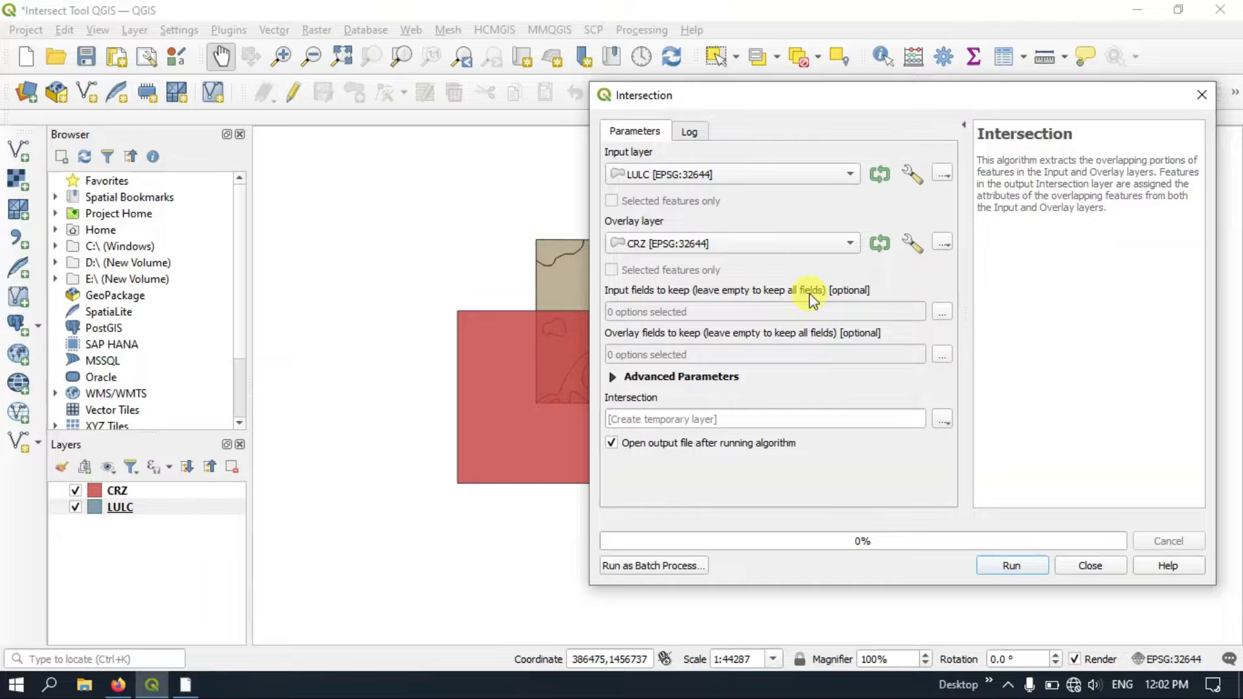
# - Leave the LULC and CRZ field lists empty so all attributes are kept
pyautogui.click(942, 313)
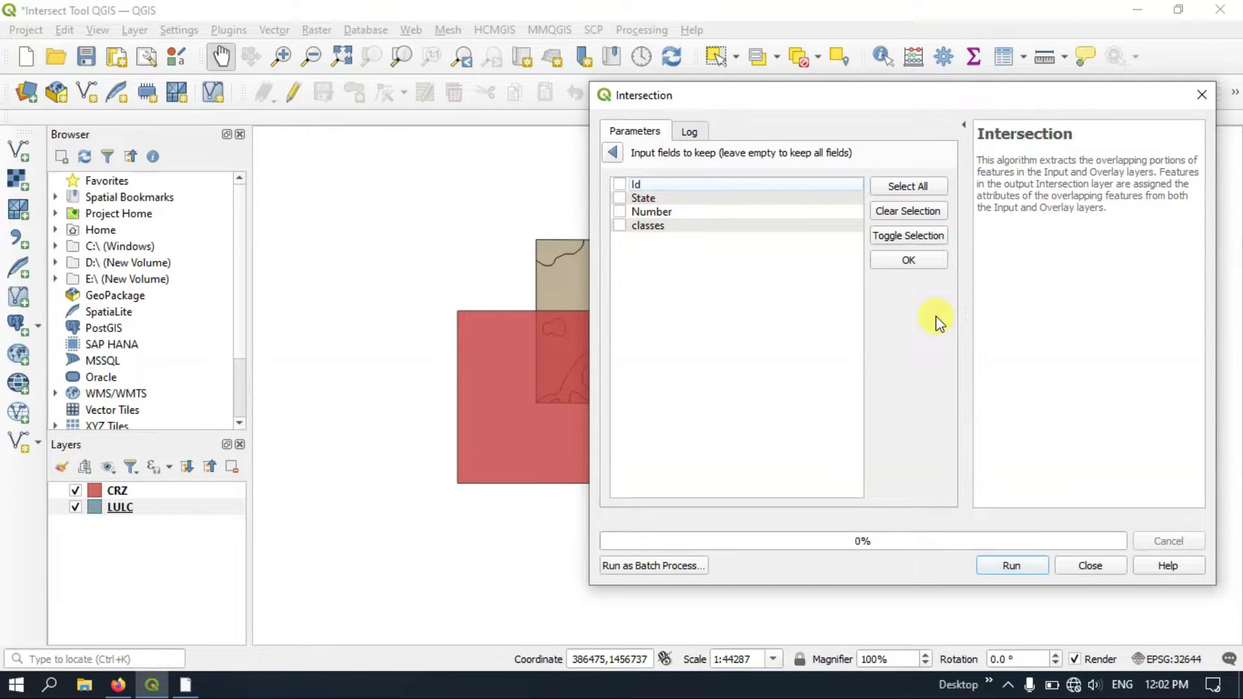
pyautogui.click(612, 153)
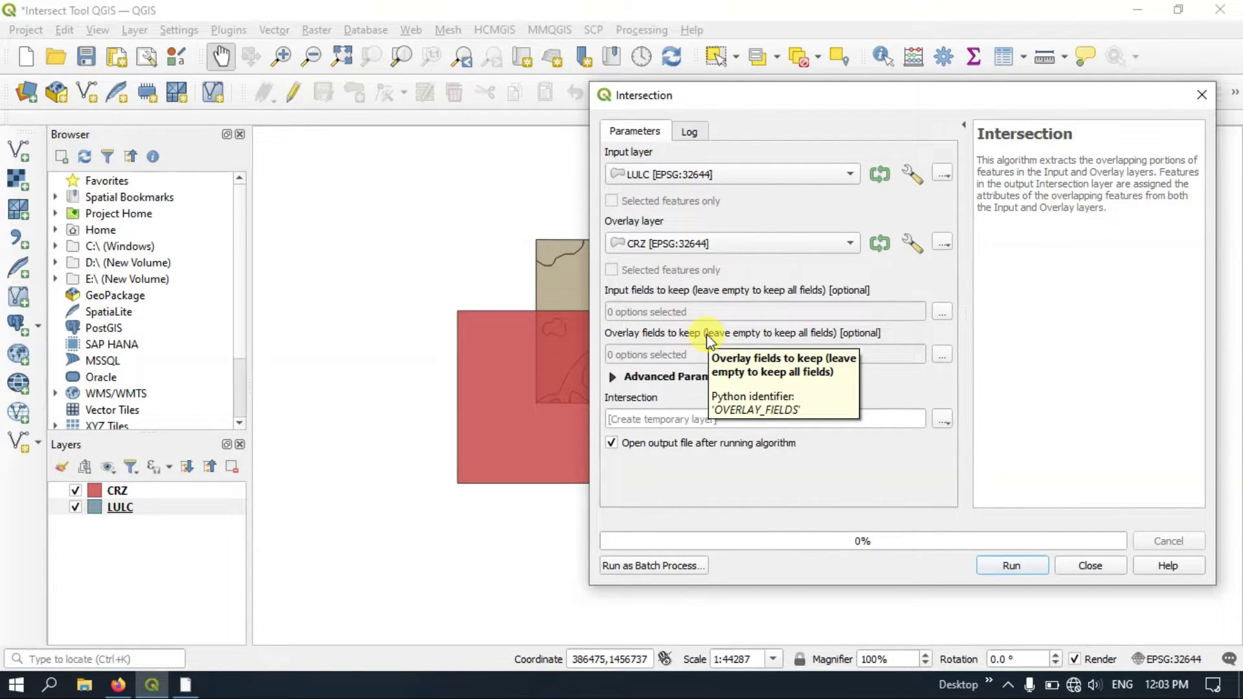
pyautogui.click(939, 355)
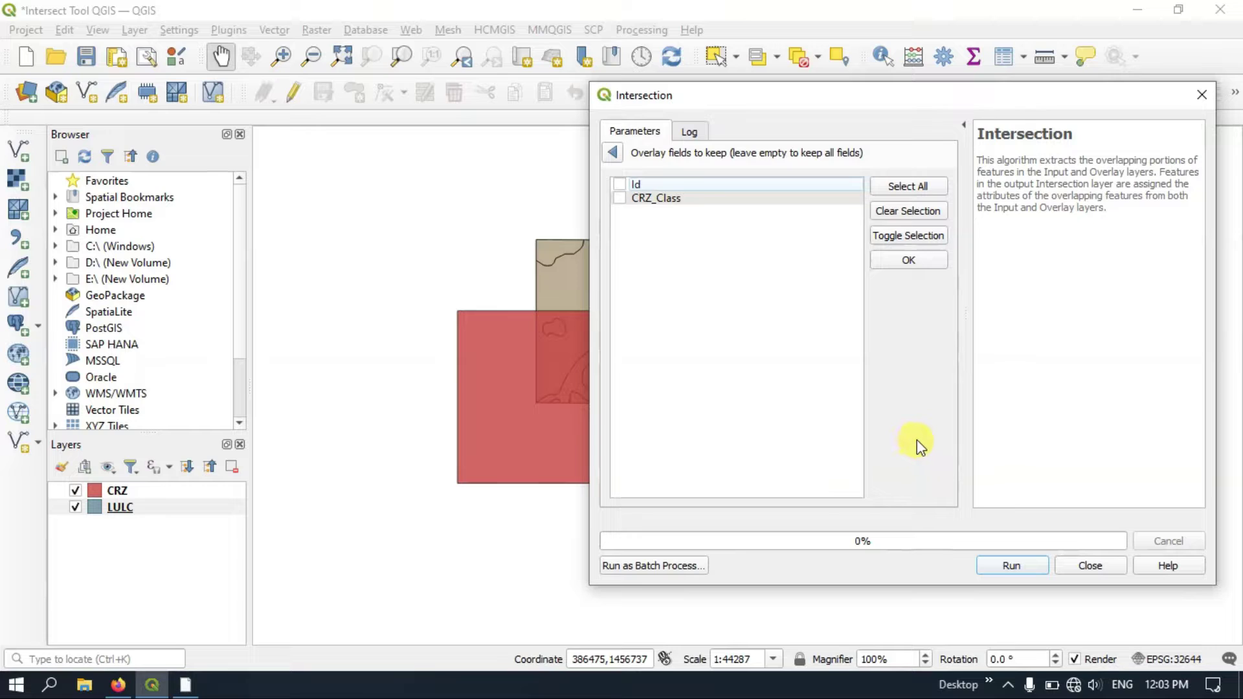
pyautogui.click(613, 154)
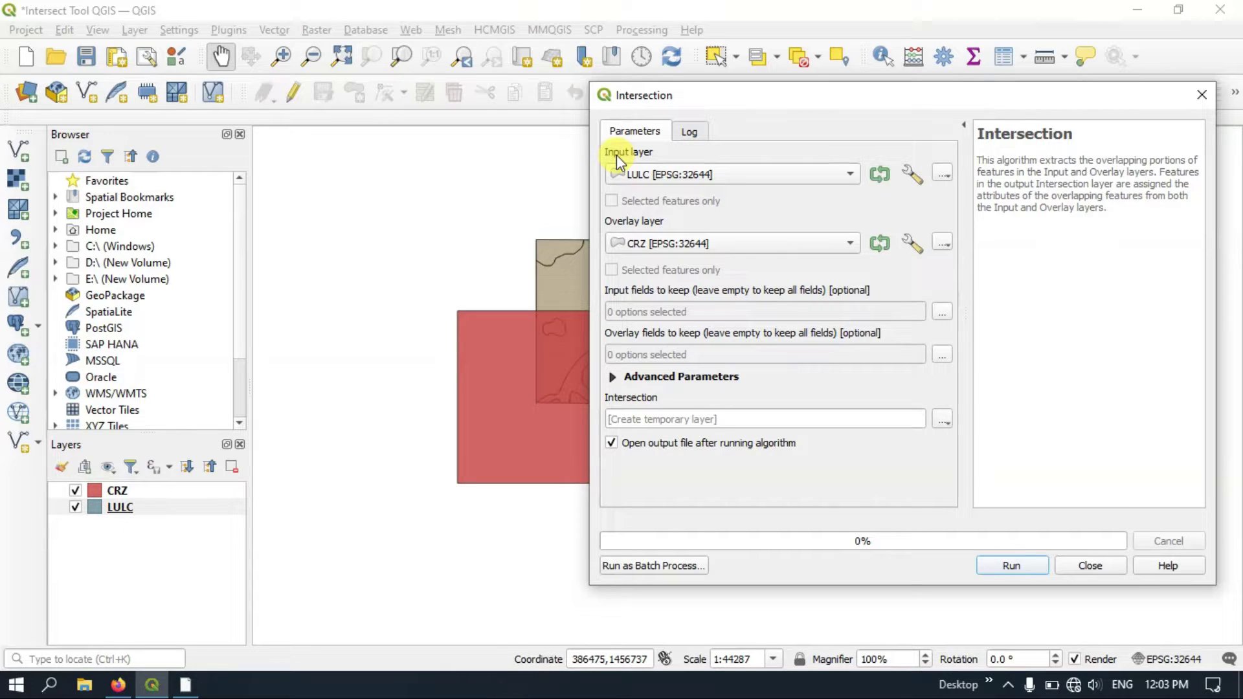
# - Run the Intersection to a temporary layer and close the dialog when finished
pyautogui.click(942, 421)
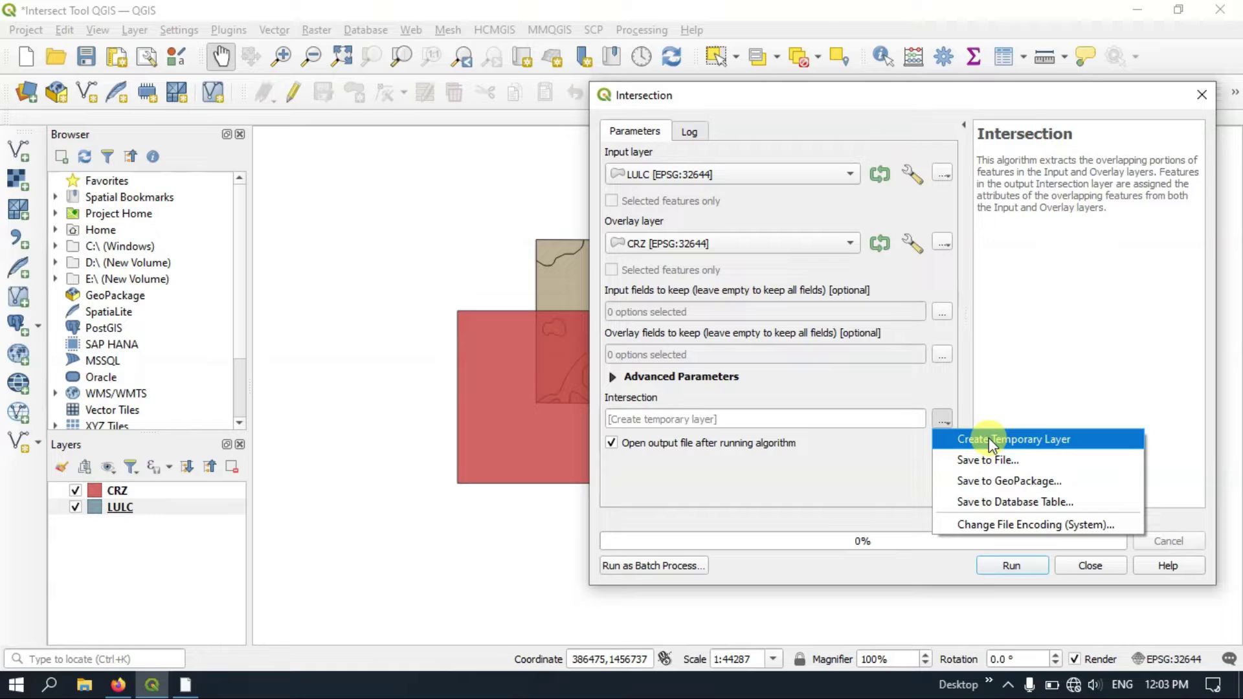
pyautogui.click(826, 490)
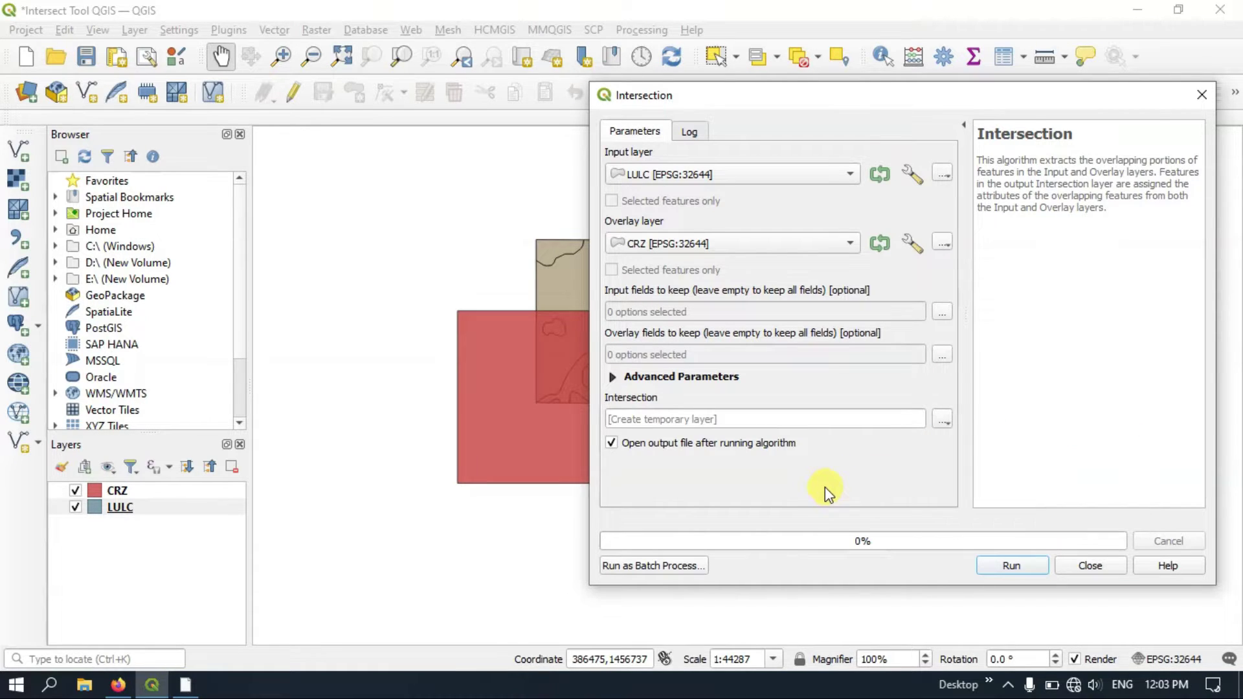
pyautogui.click(1010, 567)
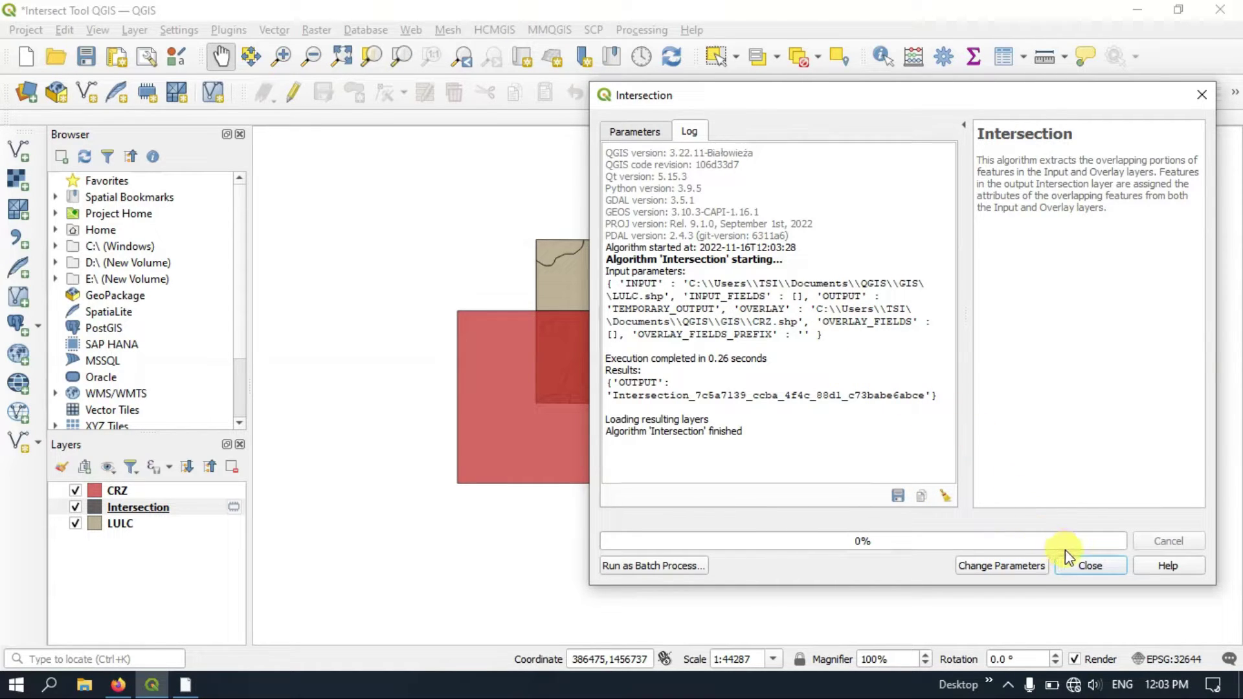
pyautogui.click(1093, 566)
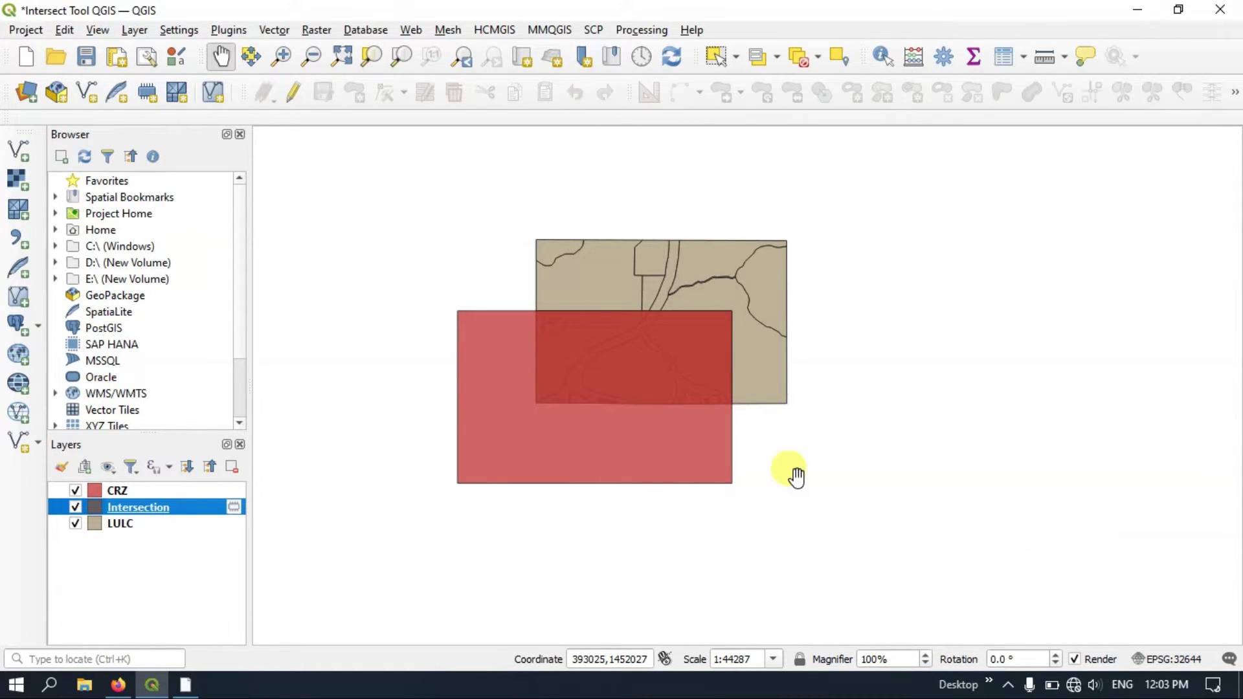
# - Hide CRZ and LULC to view the Intersection result on its own
pyautogui.click(75, 490)
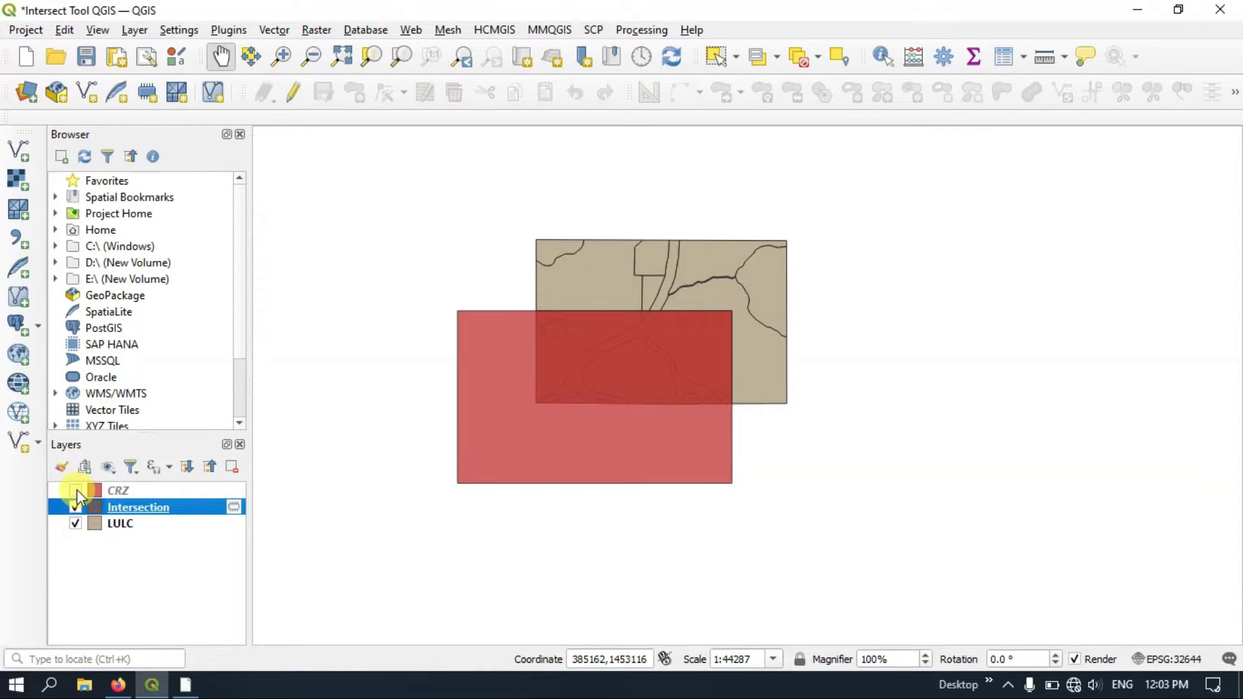
pyautogui.click(76, 523)
pyautogui.scroll(1, 594, 337)
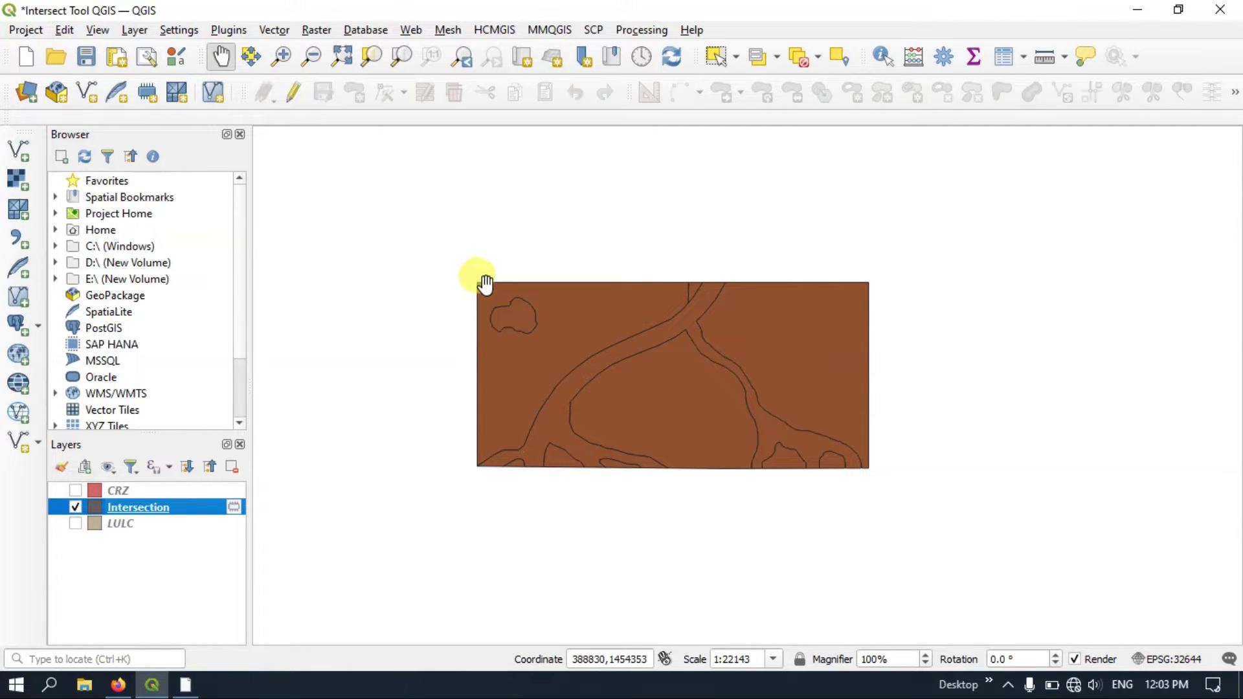
# - Hide Intersection and show CRZ and LULC to compare their overlap
pyautogui.click(76, 506)
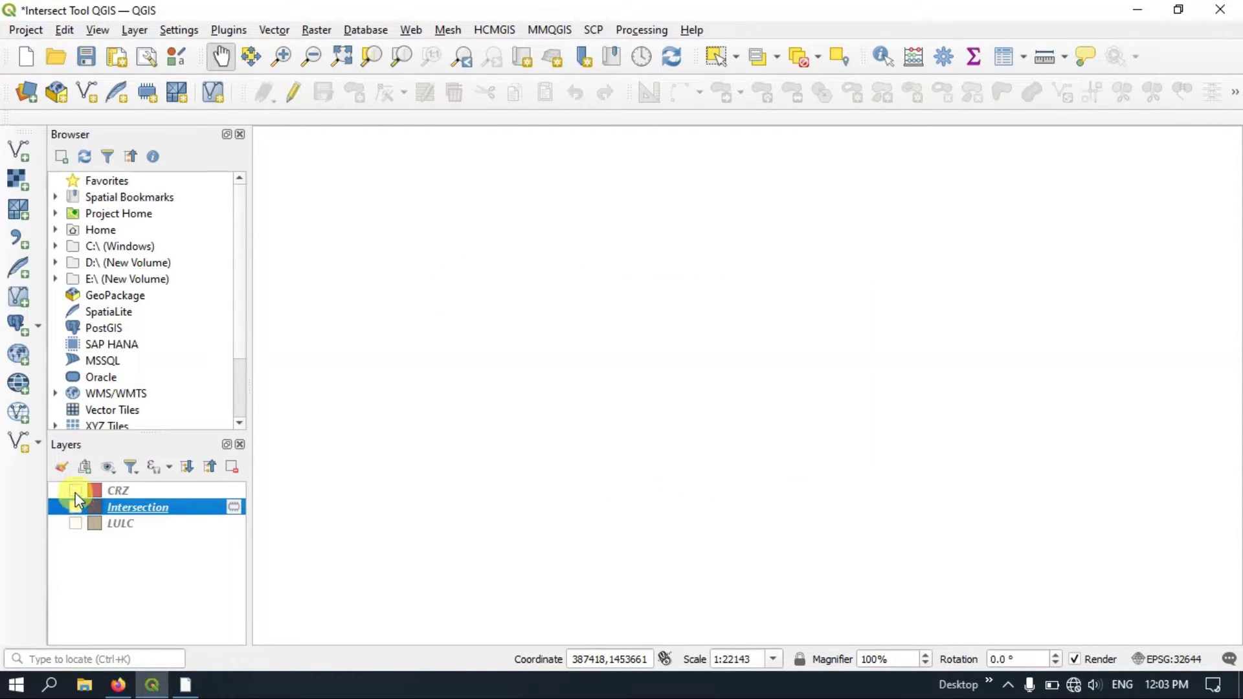
pyautogui.click(75, 490)
pyautogui.click(76, 523)
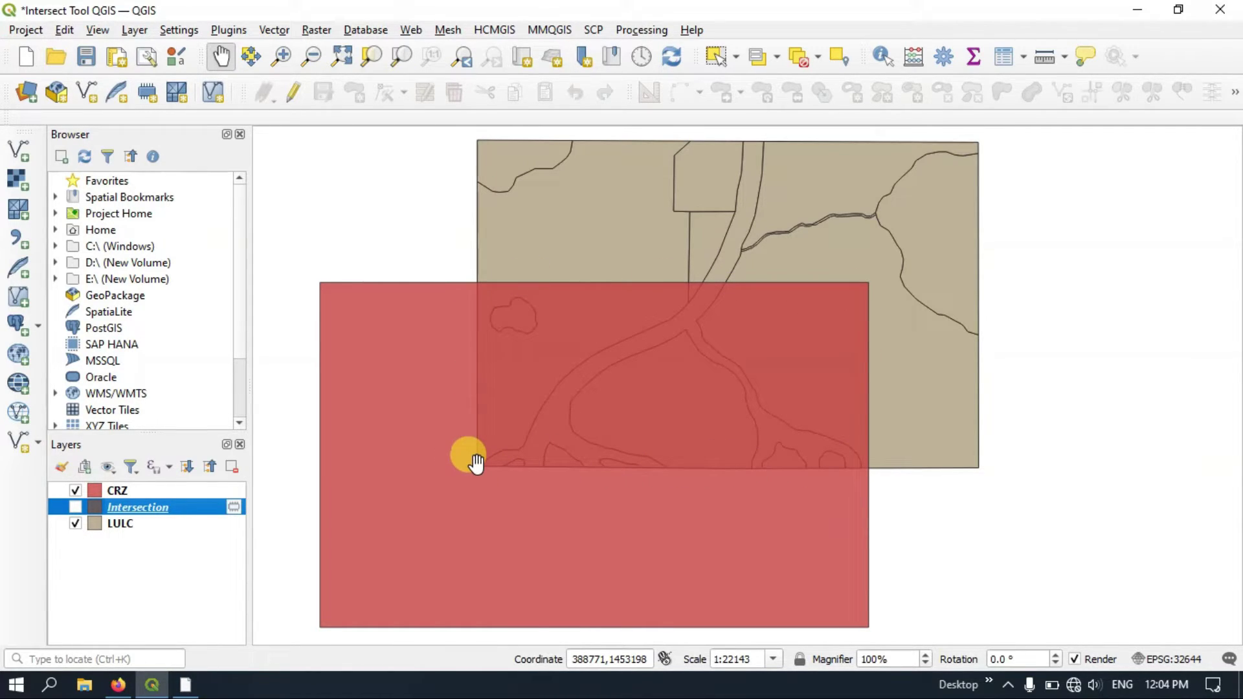
pyautogui.click(504, 400)
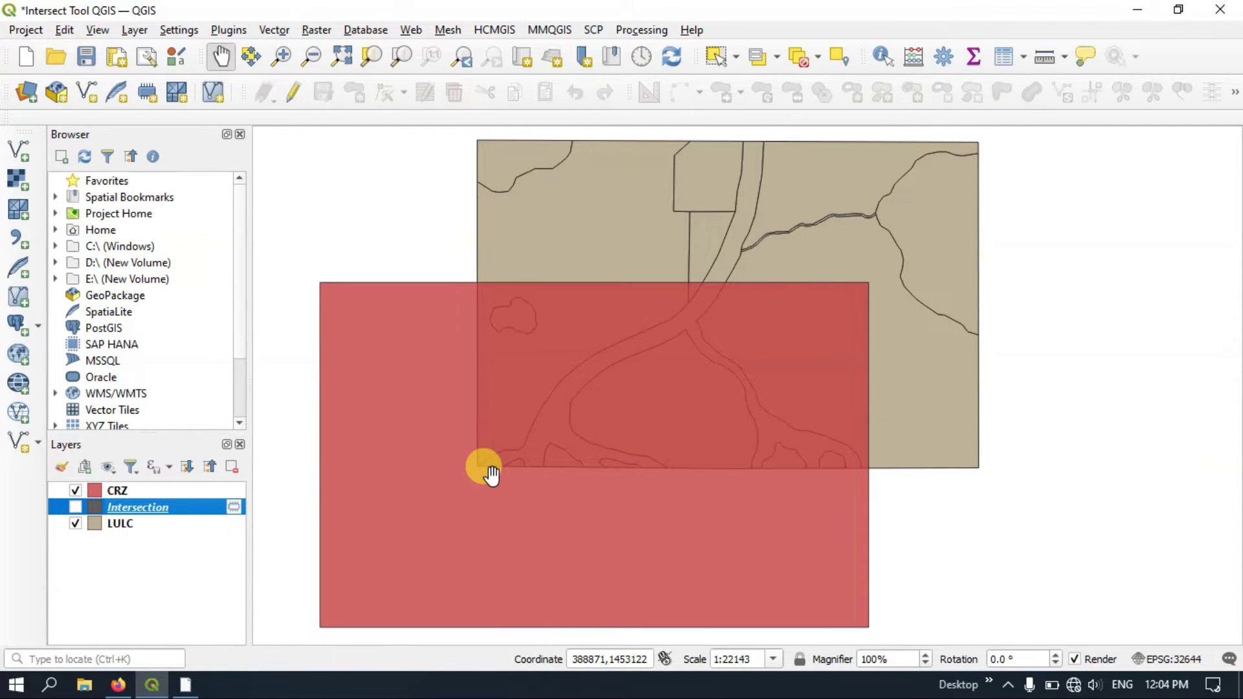
# - Show only the Intersection layer, with CRZ and LULC hidden
pyautogui.click(76, 508)
pyautogui.click(75, 490)
pyautogui.click(76, 523)
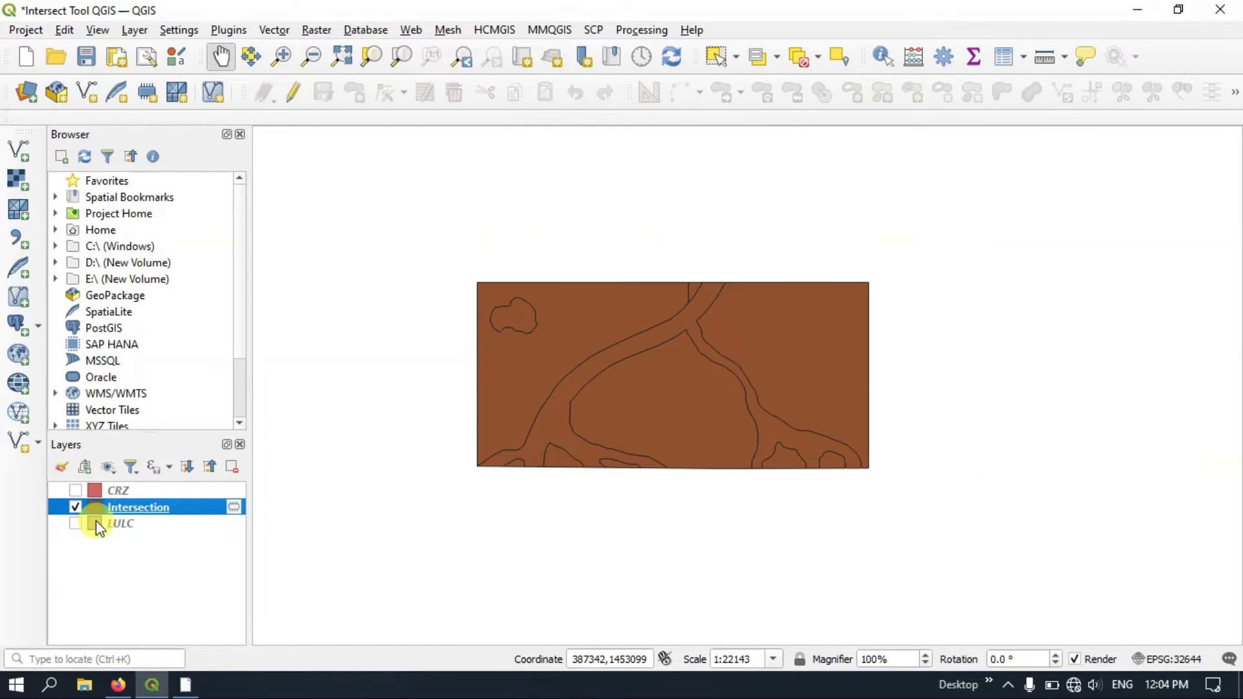
pyautogui.rightClick(169, 510)
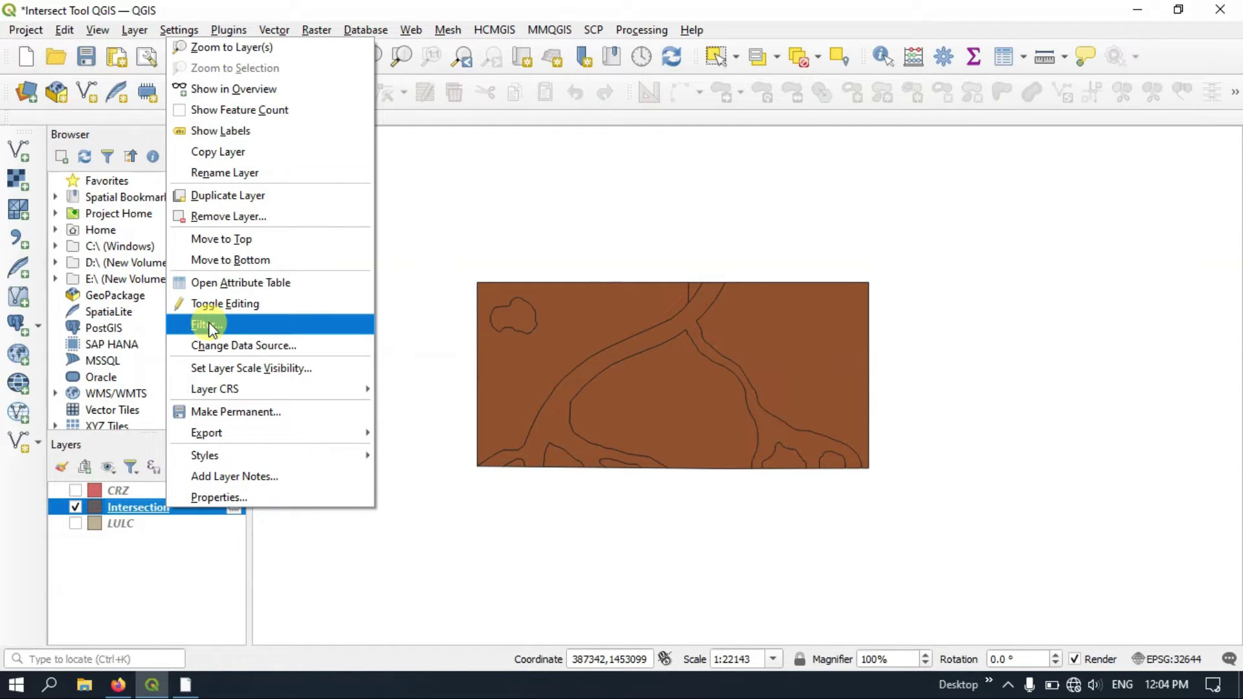
pyautogui.click(210, 282)
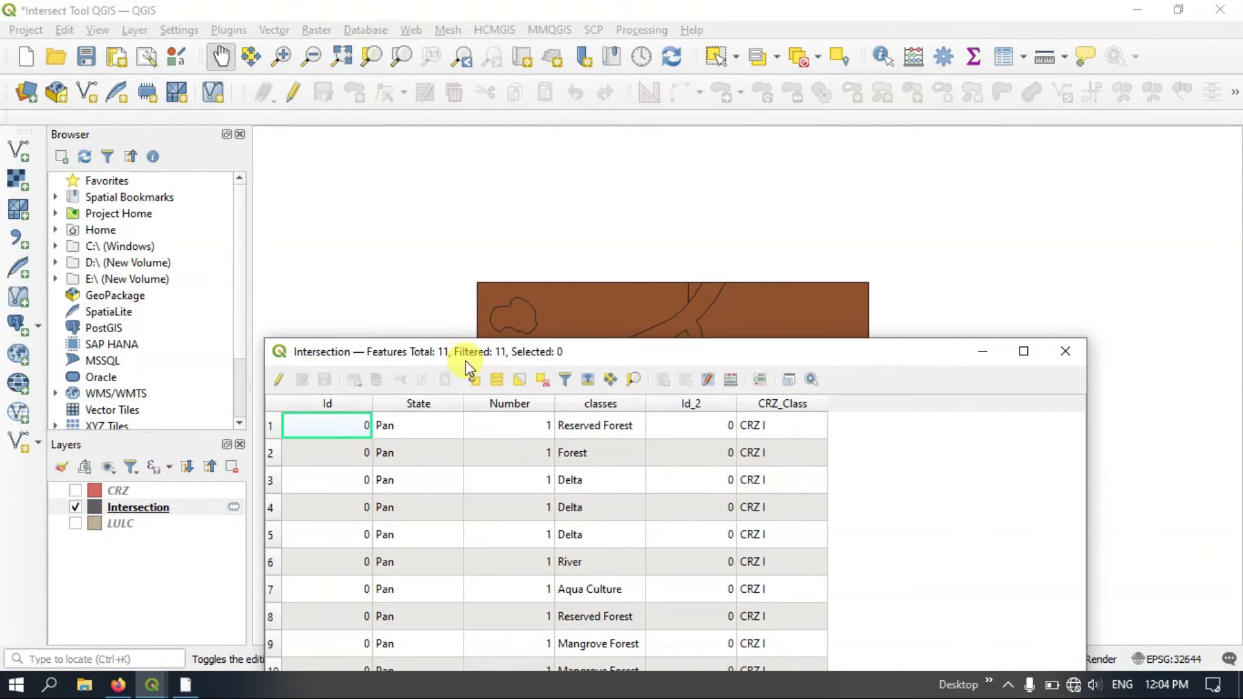
pyautogui.moveTo(511, 356); pyautogui.dragTo(588, 164)
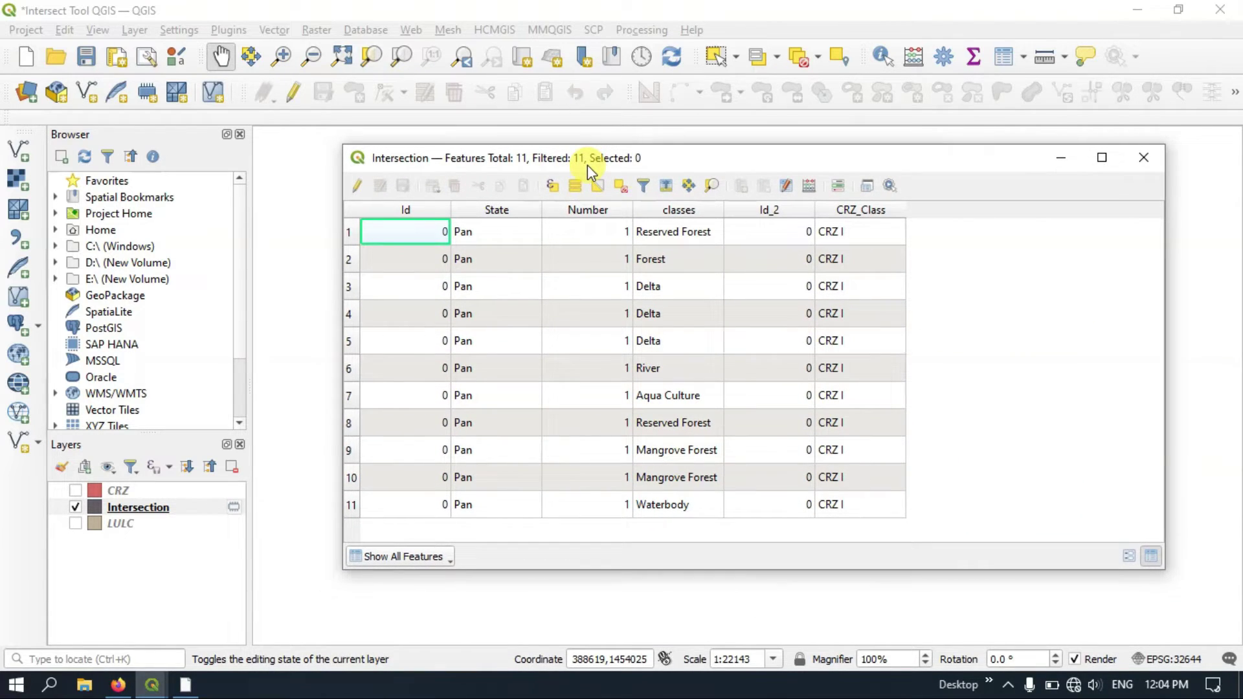
pyautogui.moveTo(800, 158); pyautogui.dragTo(860, 168)
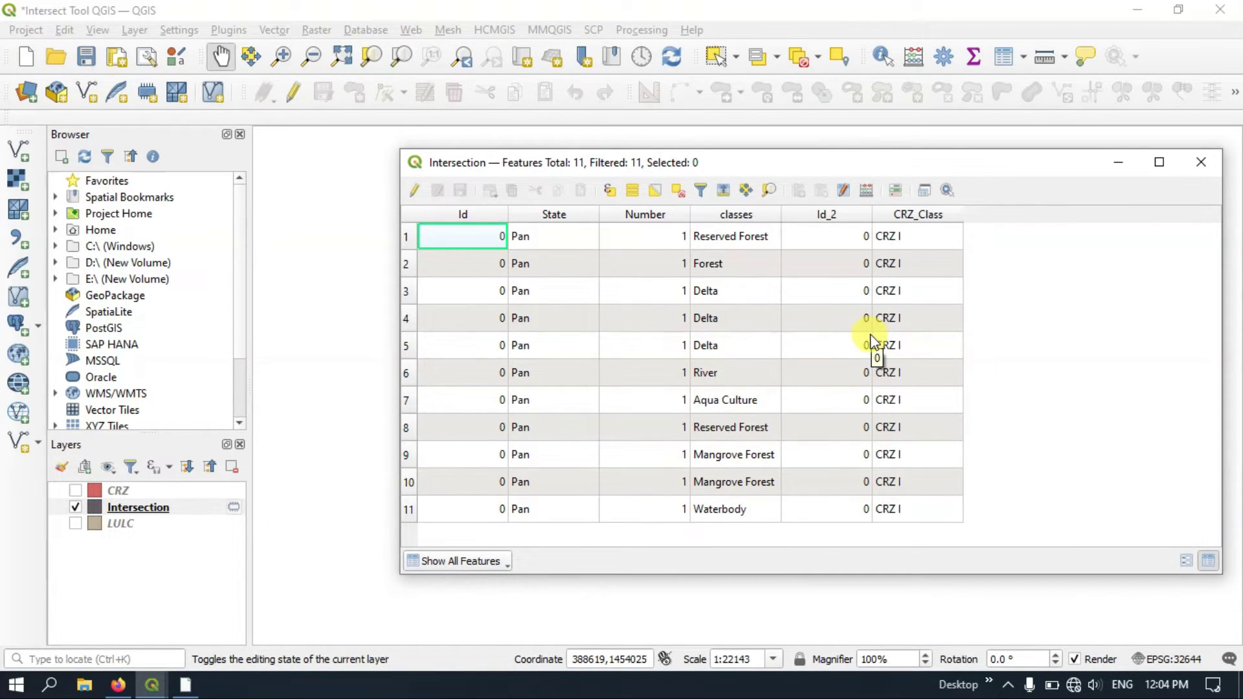
pyautogui.click(921, 217)
pyautogui.click(733, 238)
pyautogui.click(730, 268)
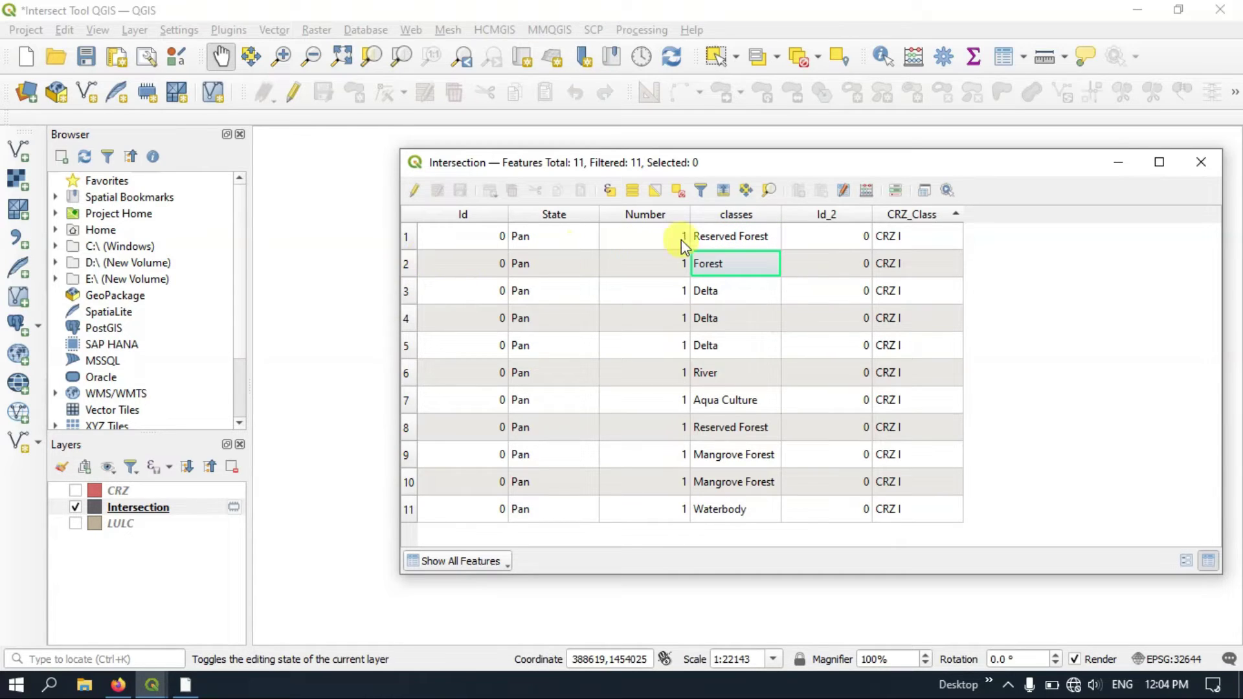
pyautogui.click(728, 290)
pyautogui.click(722, 319)
pyautogui.click(720, 347)
pyautogui.click(716, 376)
pyautogui.click(715, 399)
pyautogui.click(716, 427)
pyautogui.click(714, 454)
pyautogui.click(715, 481)
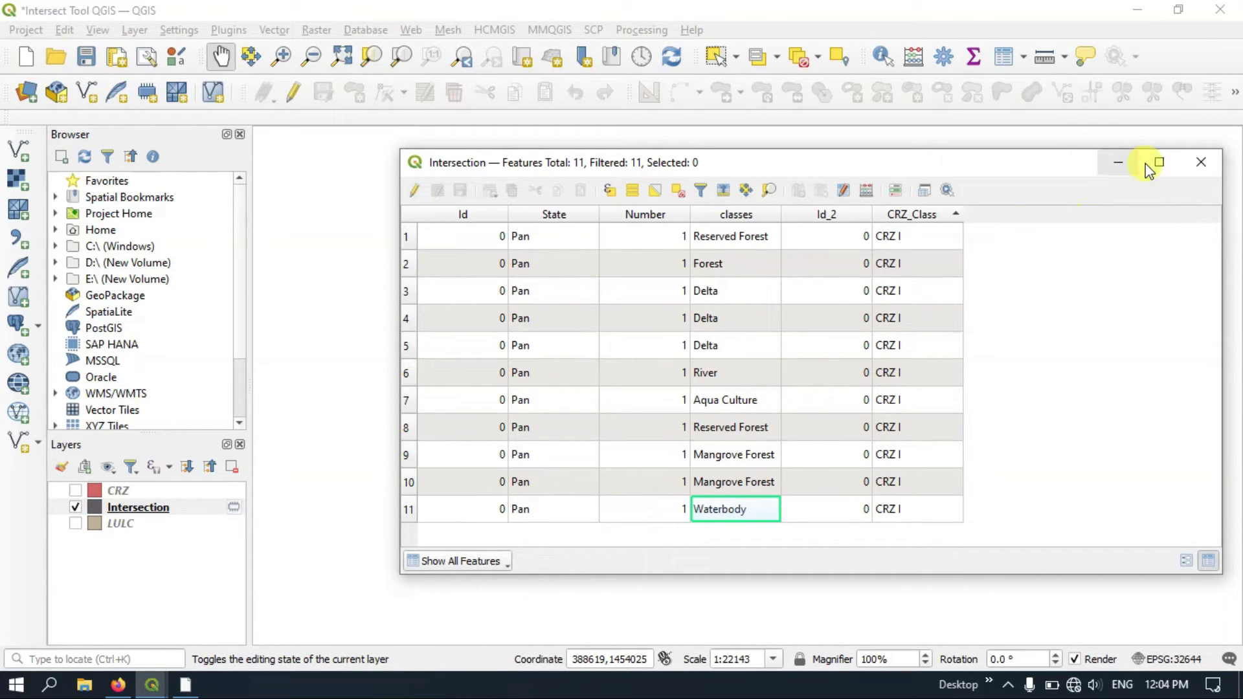
pyautogui.click(1201, 162)
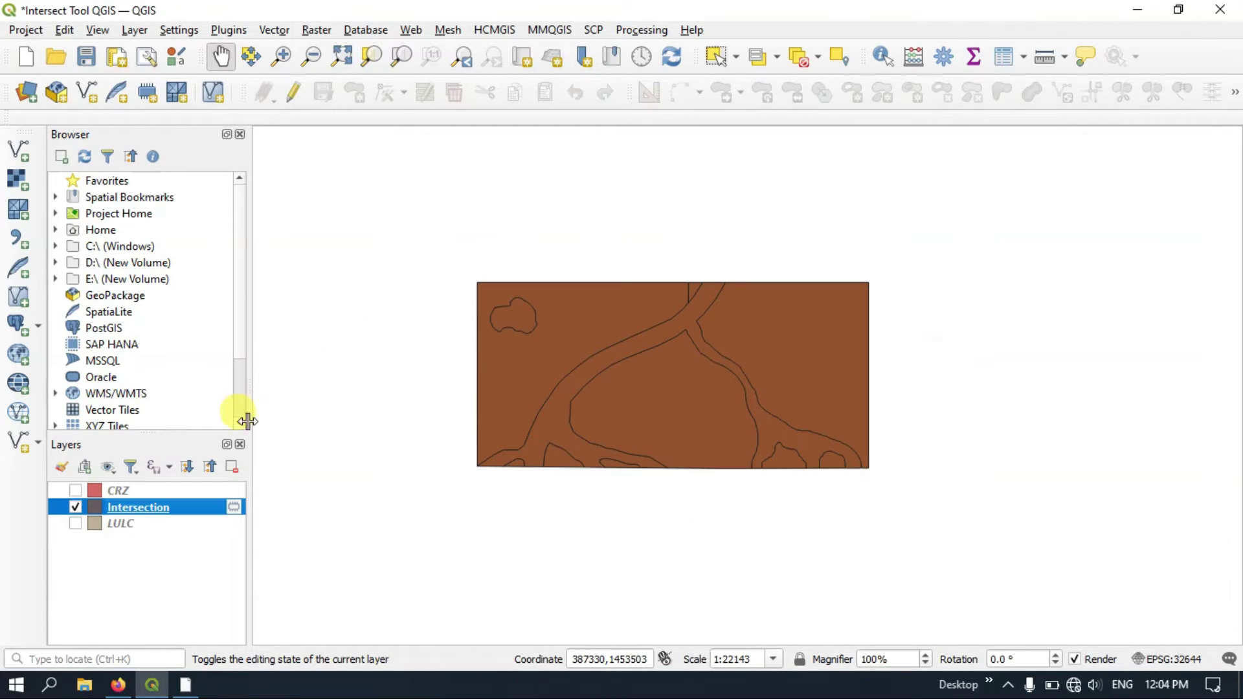
# - Inspect the LULC attribute table, selecting Reserved Forest, Forest and Delta rows, then close it
pyautogui.rightClick(132, 525)
pyautogui.click(188, 317)
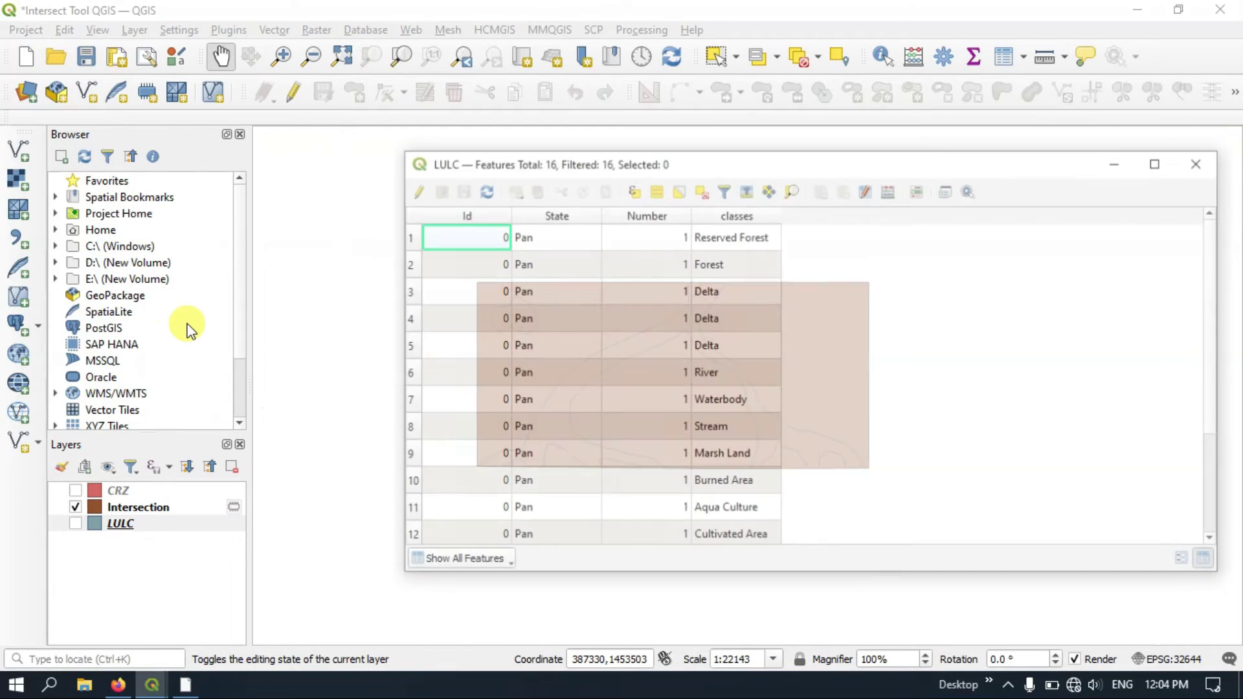
pyautogui.scroll(-2, 705, 326)
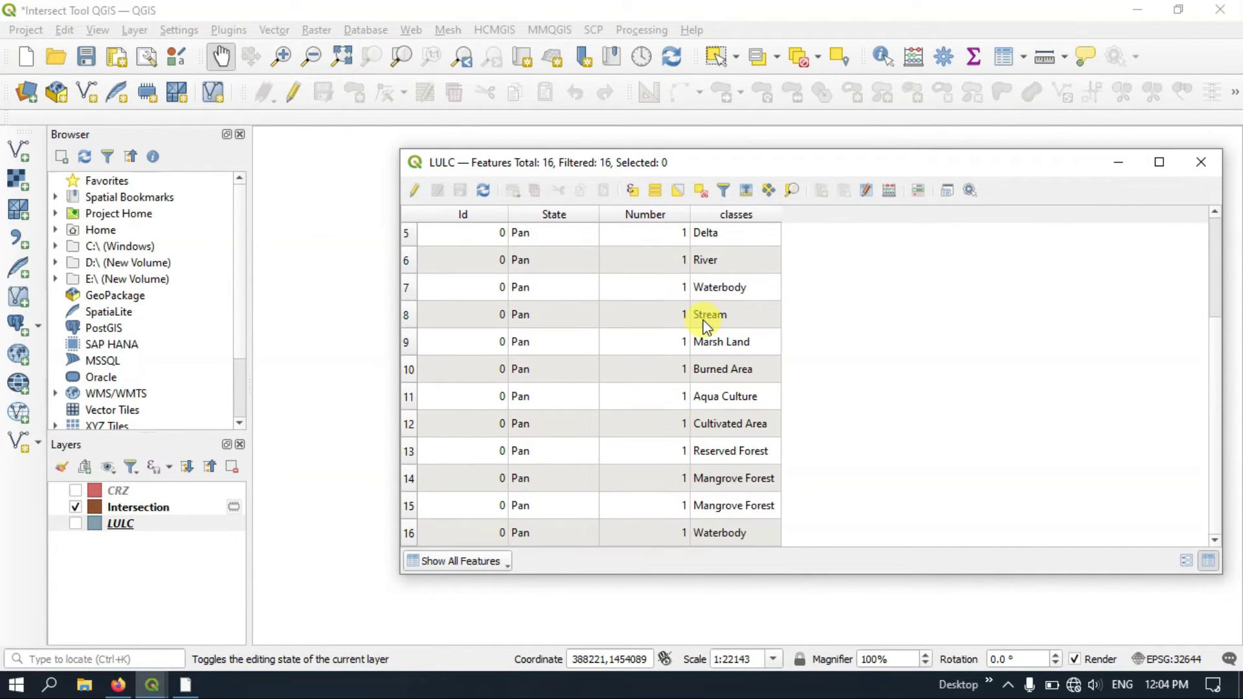
pyautogui.scroll(2, 704, 326)
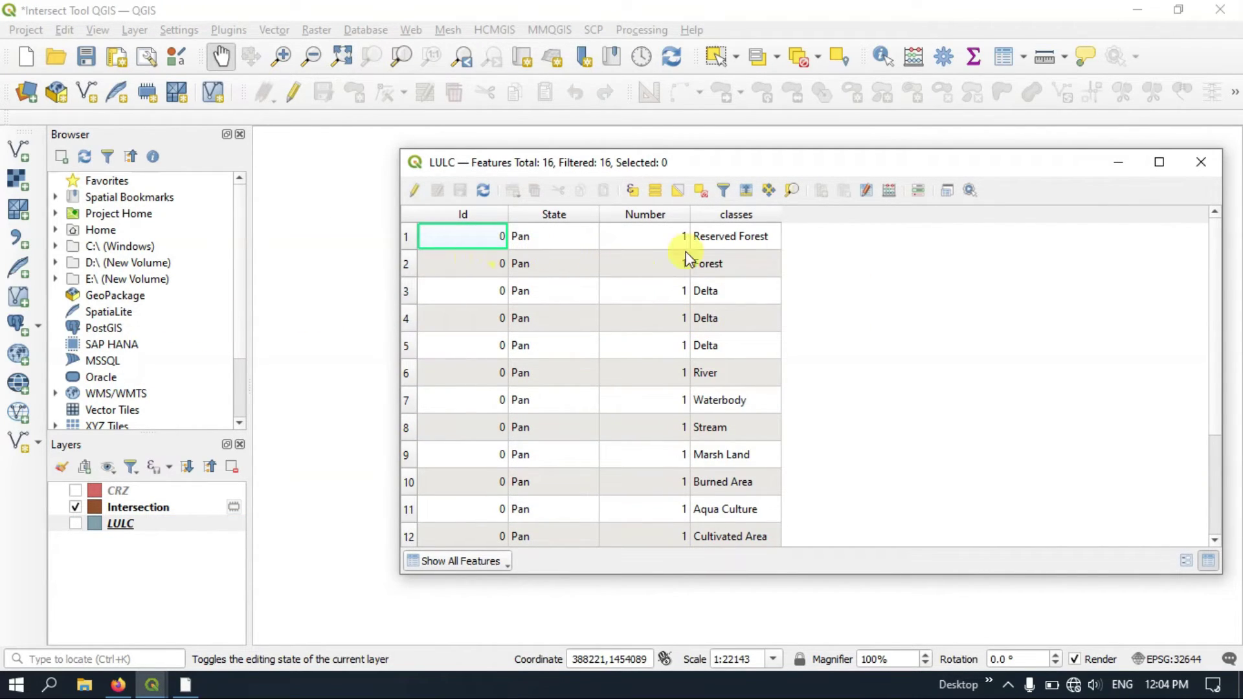
pyautogui.click(405, 237)
pyautogui.click(405, 262)
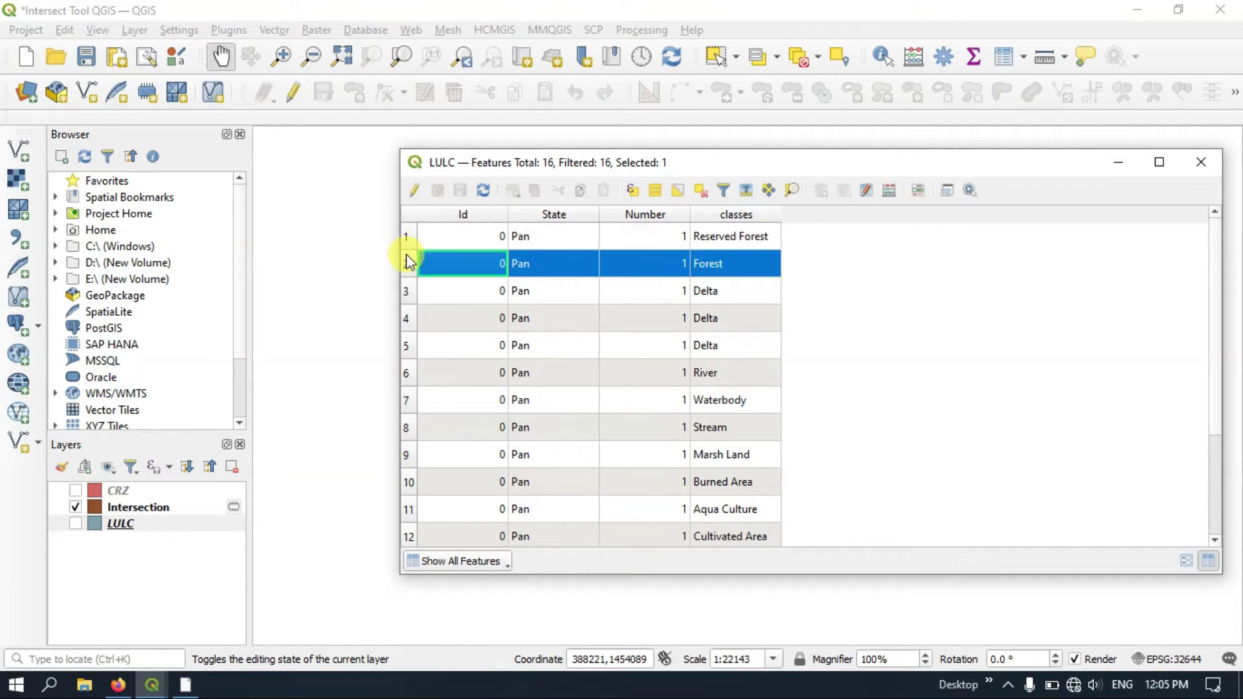
pyautogui.click(408, 292)
pyautogui.click(1191, 169)
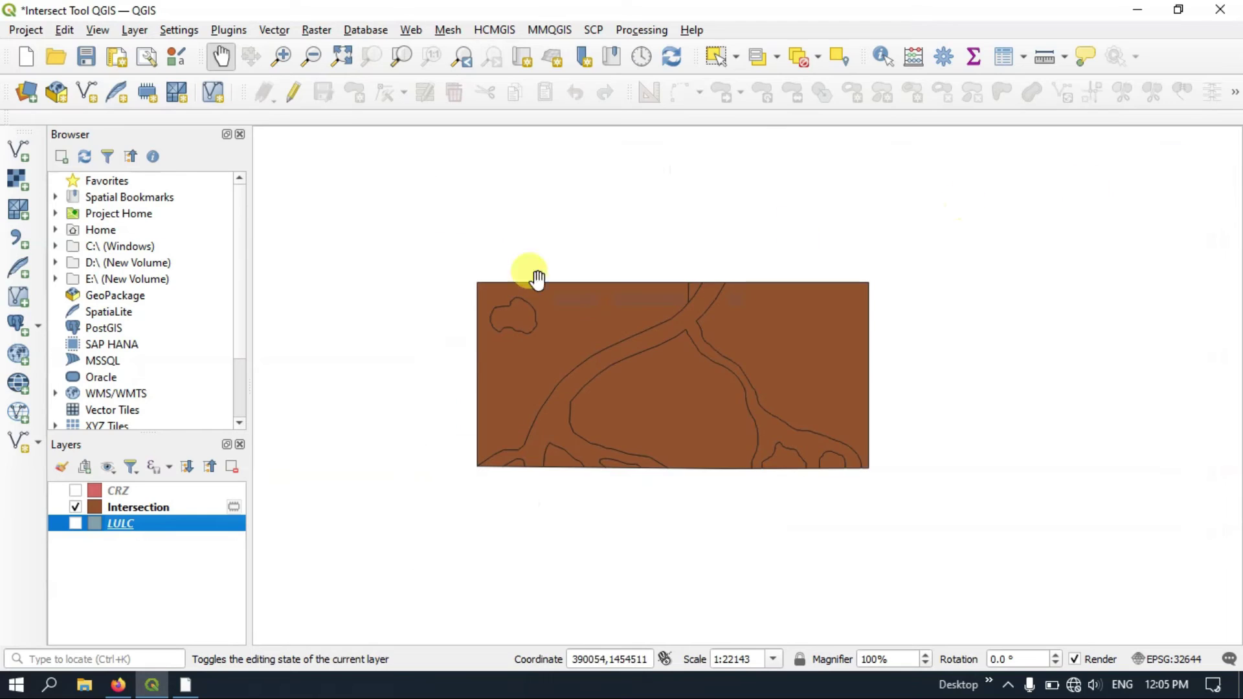
# - Inspect the CRZ attribute table's CRZ I class value, then close it
pyautogui.rightClick(120, 493)
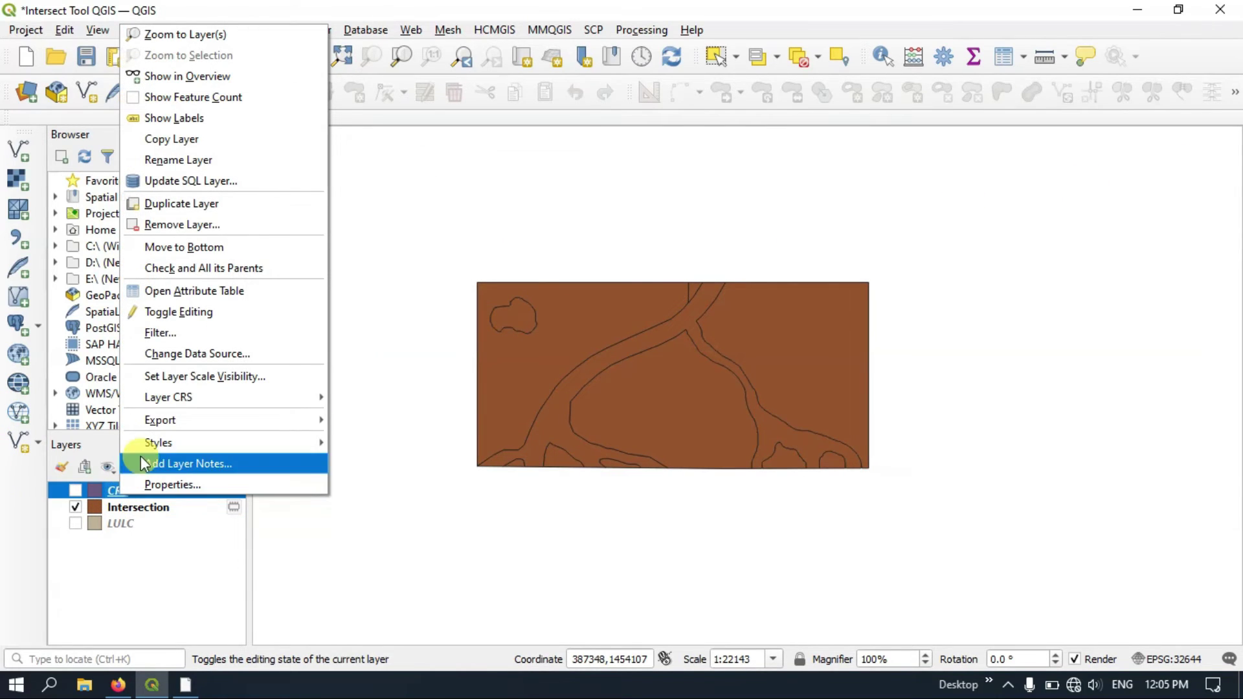
pyautogui.click(187, 292)
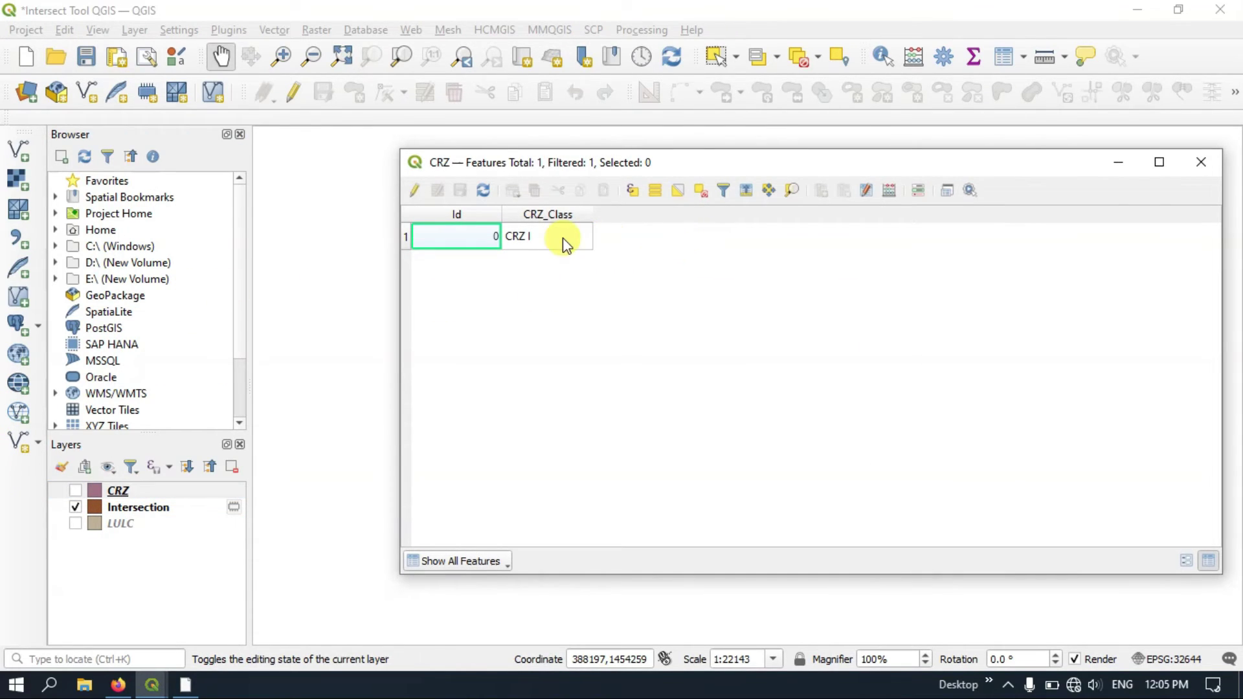
pyautogui.click(544, 237)
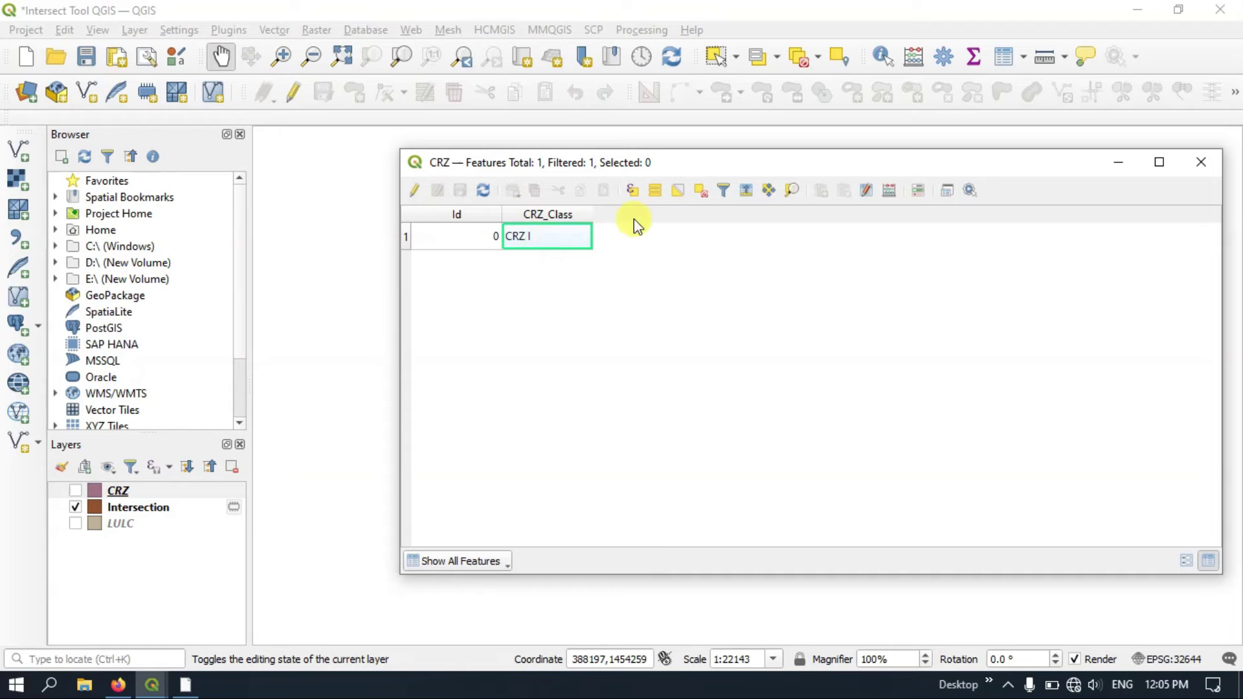
pyautogui.click(1201, 162)
# - Open the Intersection layer's attribute table
pyautogui.click(130, 507)
pyautogui.rightClick(131, 507)
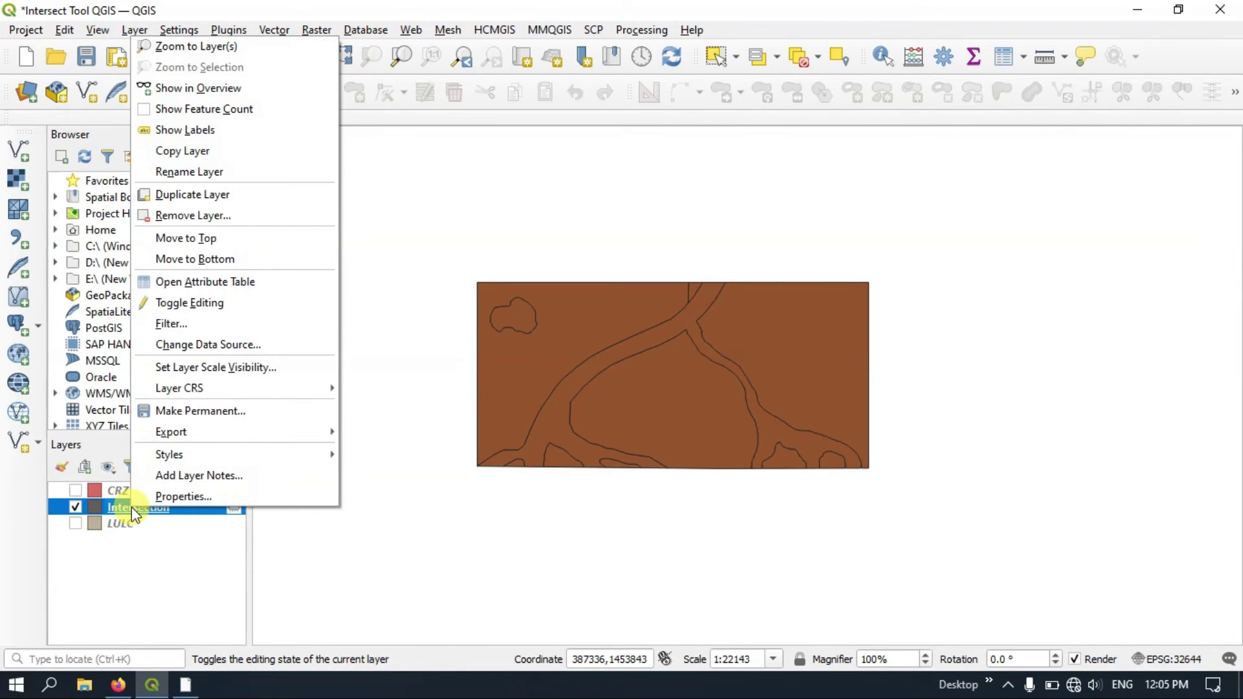
pyautogui.click(195, 281)
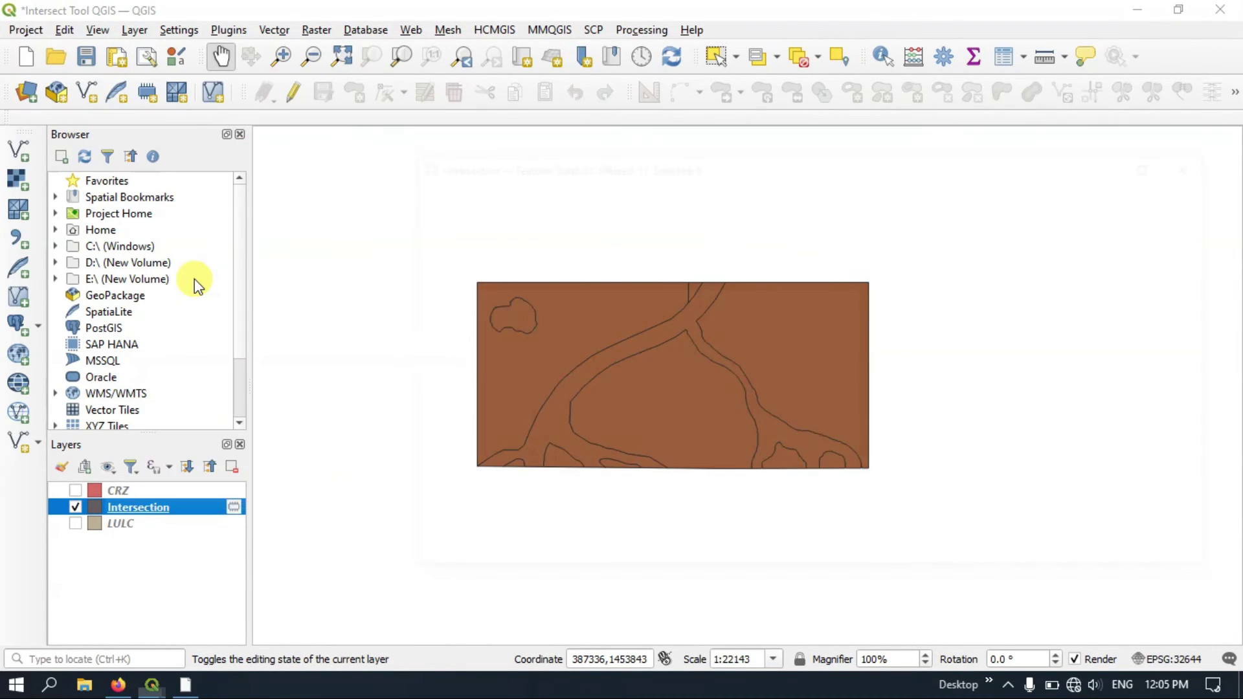